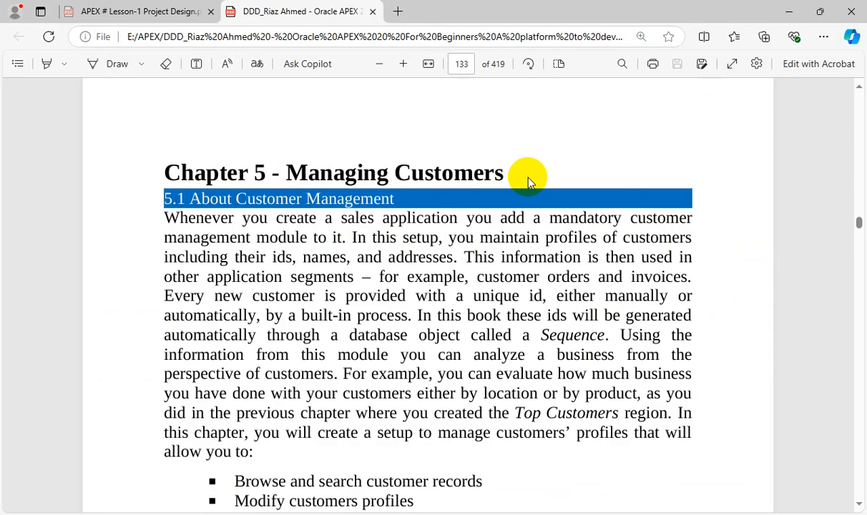
# Step: Read the Managing Customers chapter in the PDF, from the module overview to the Create Page instructions in Figure 5-2
pyautogui.scroll(-2, 528, 182)
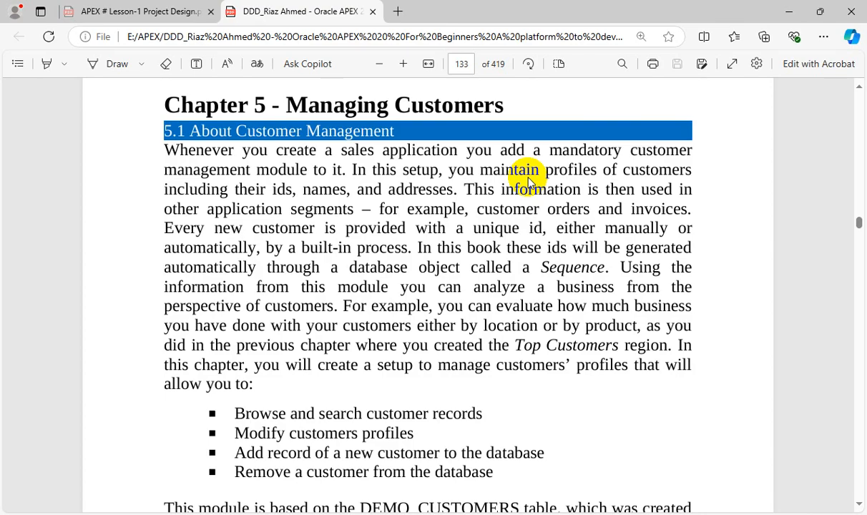
pyautogui.scroll(-10, 583, 272)
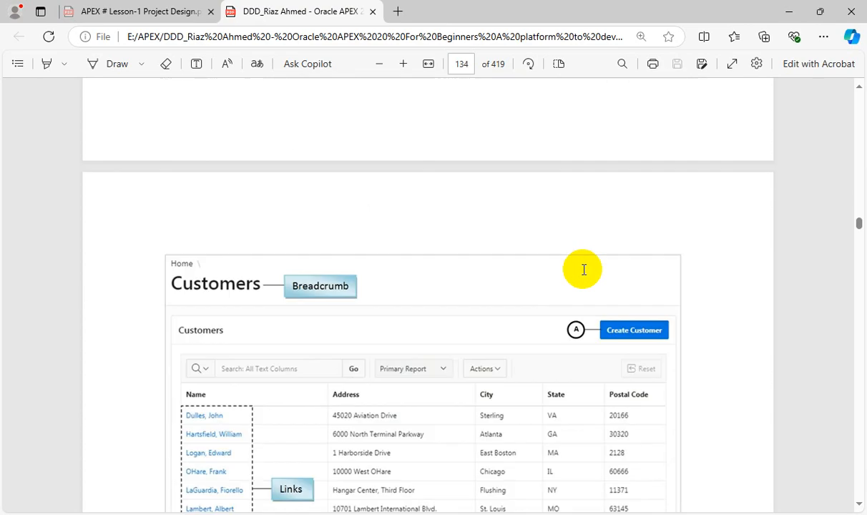
pyautogui.scroll(-4, 583, 270)
pyautogui.scroll(2, 581, 271)
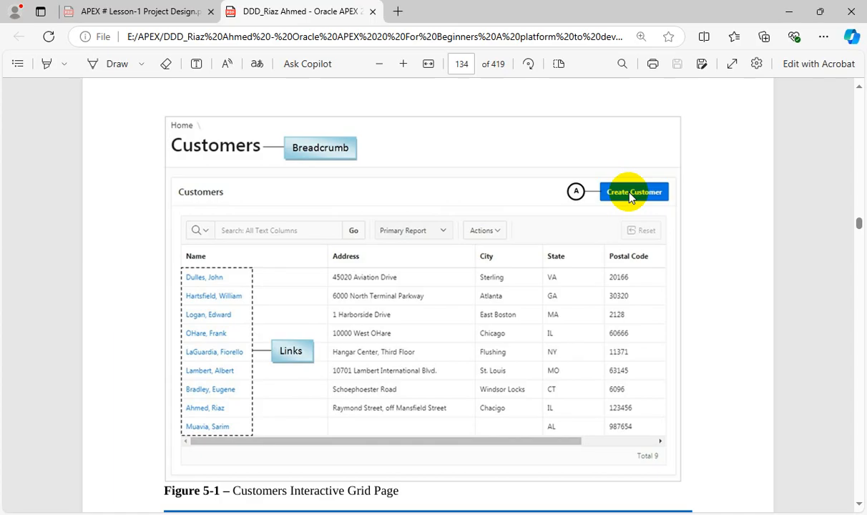
pyautogui.scroll(-3, 517, 265)
pyautogui.scroll(-2, 519, 300)
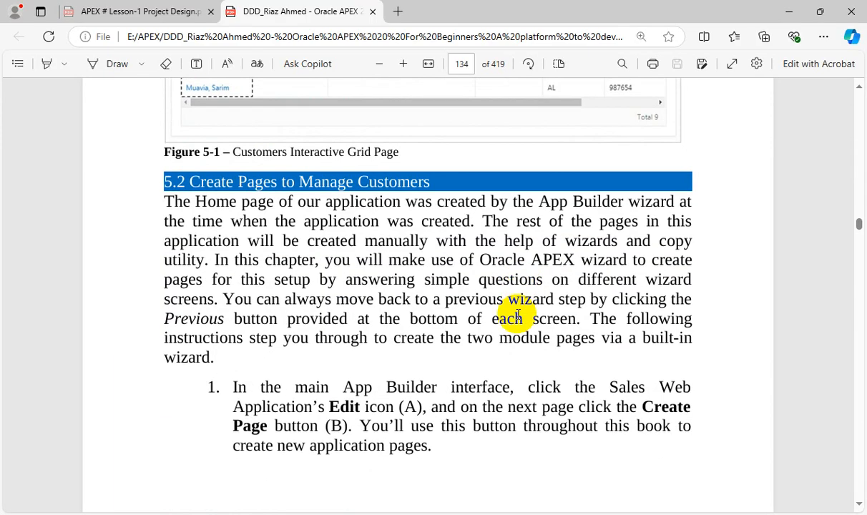
pyautogui.scroll(-1, 515, 310)
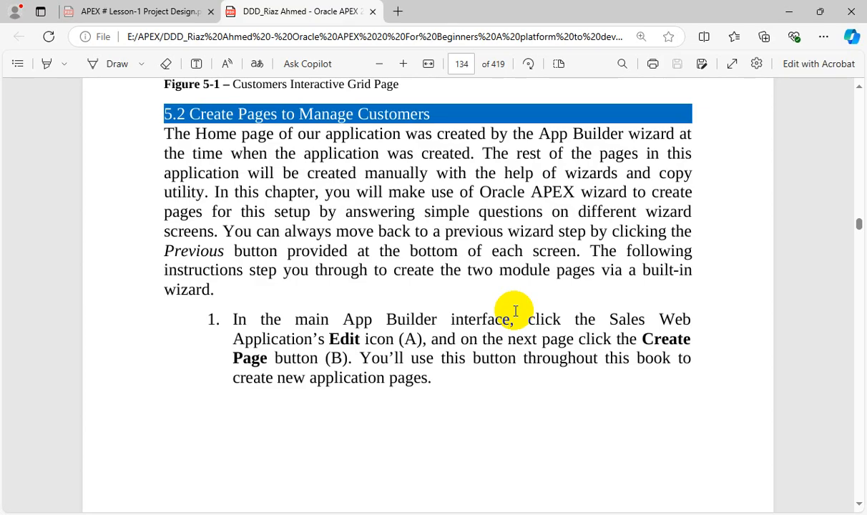
pyautogui.scroll(-10, 516, 312)
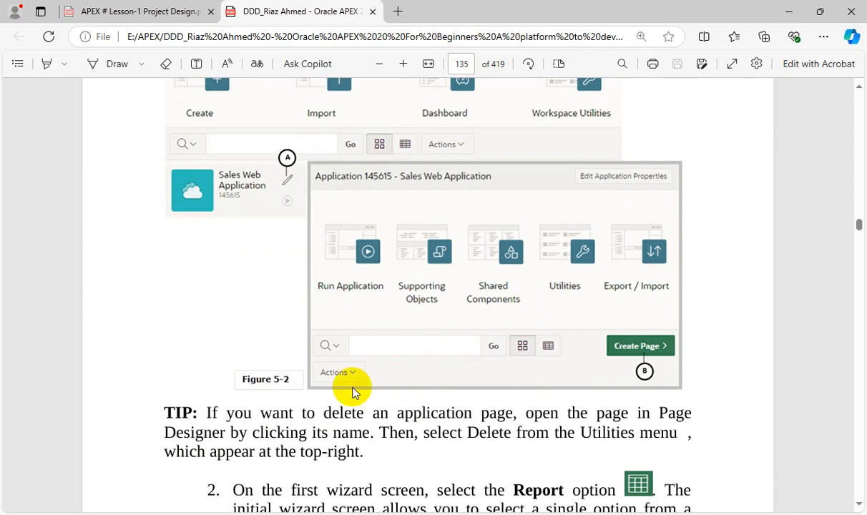
# Step: Switch to Oracle APEX in the browser and open the home page of Application 14451
pyautogui.click(342, 513)
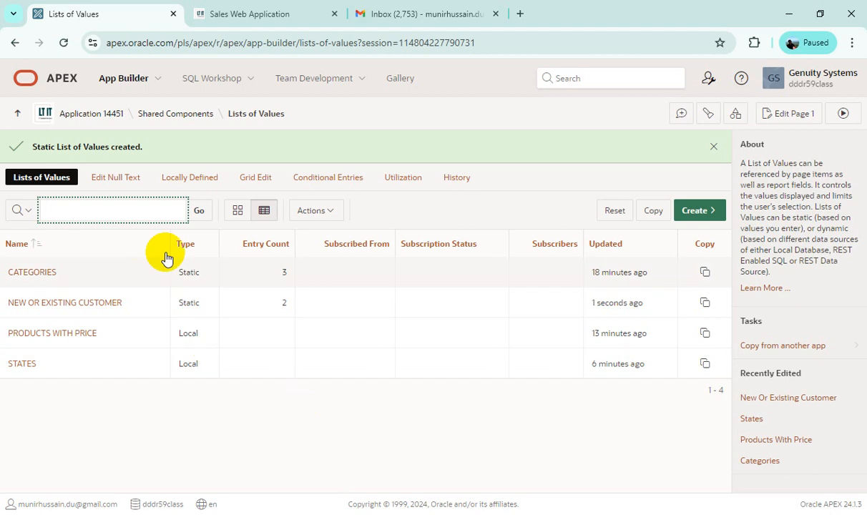
pyautogui.click(84, 116)
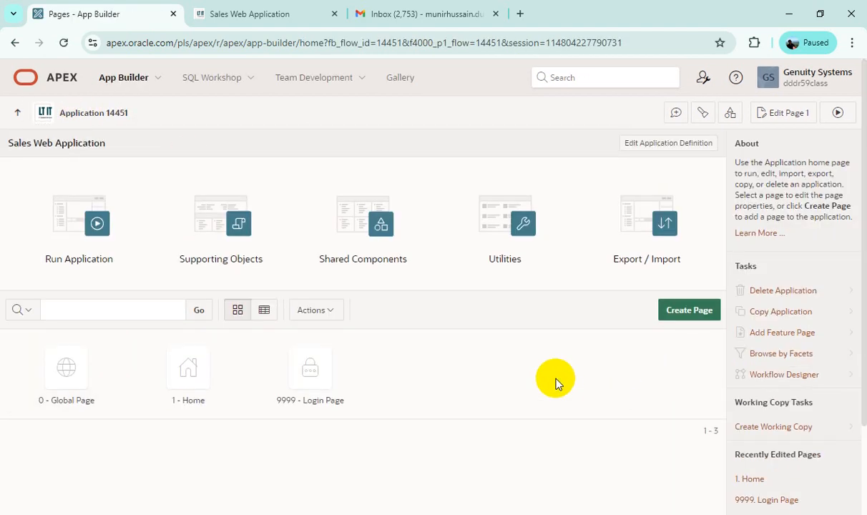
pyautogui.scroll(-1, 555, 382)
pyautogui.scroll(1, 555, 382)
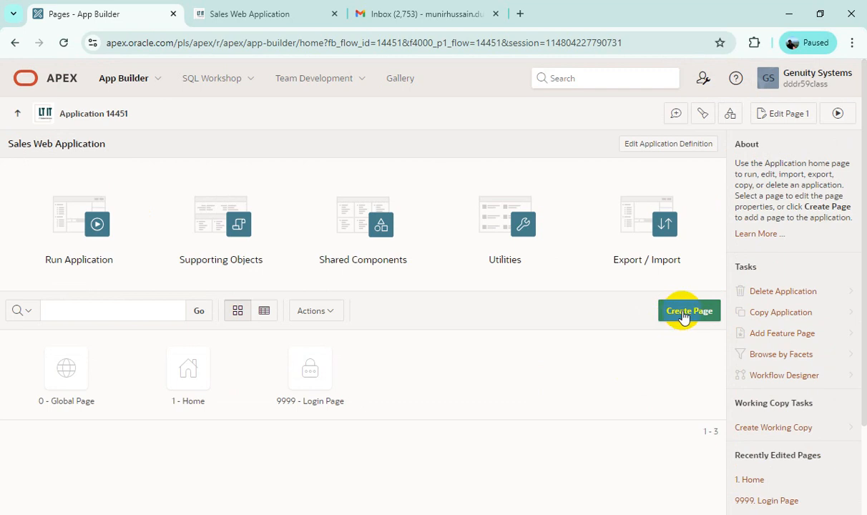
# Step: Start a new Interactive Grid page and name it Customers
pyautogui.click(681, 316)
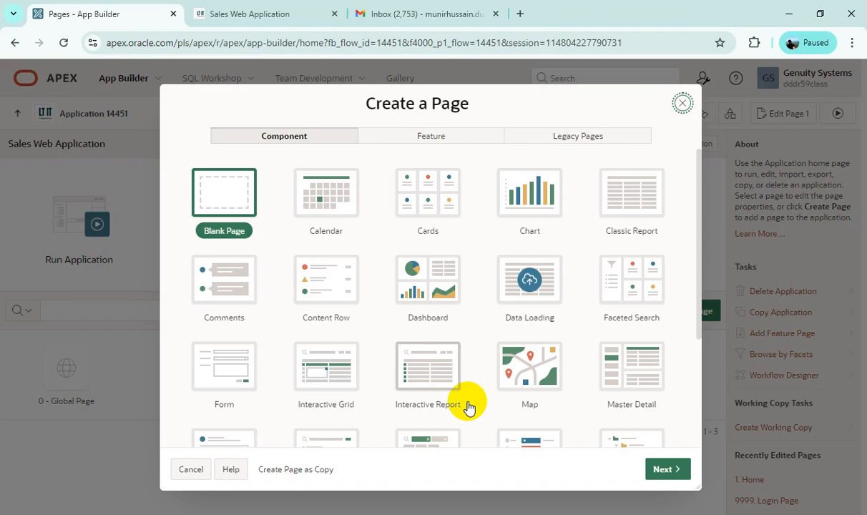
pyautogui.scroll(-1, 467, 407)
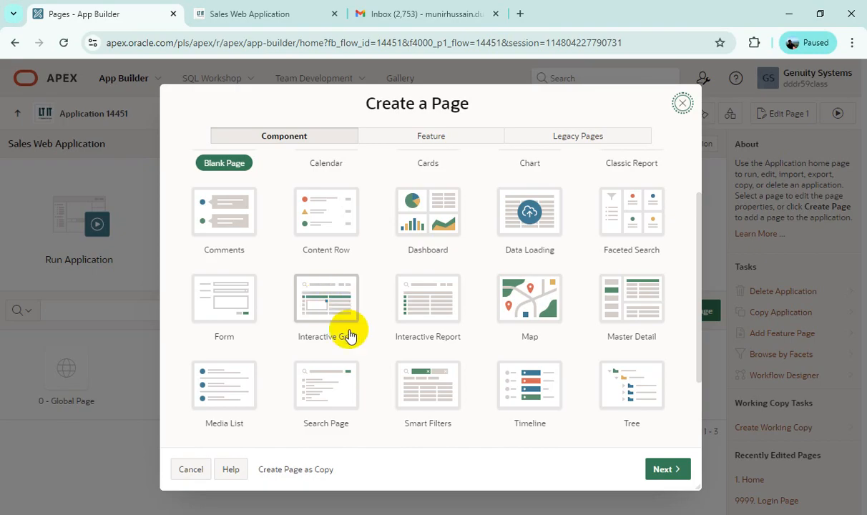
pyautogui.click(327, 304)
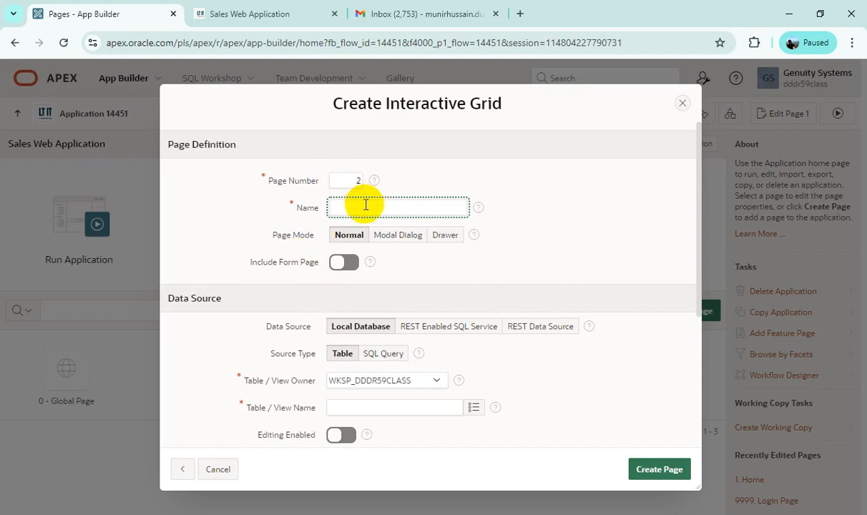
pyautogui.write('Customers')
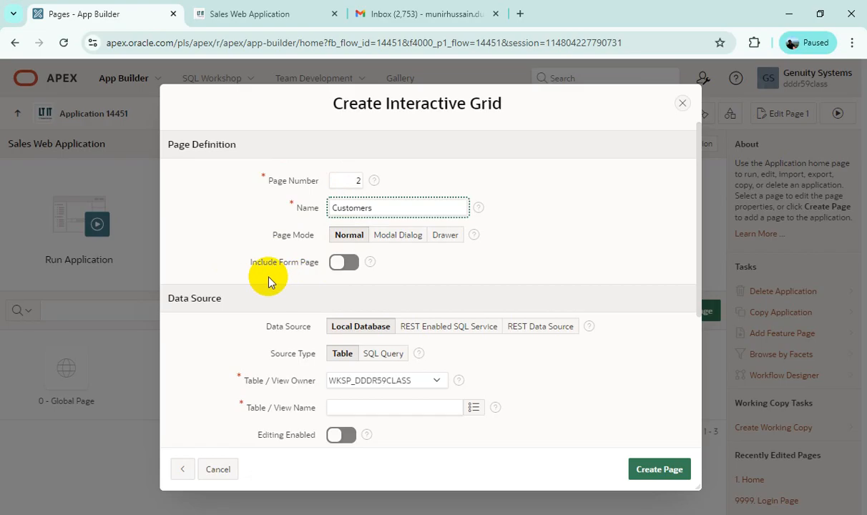
# Step: Include a form page with number 7, named Customer Details, in Modal Dialog mode
pyautogui.click(347, 264)
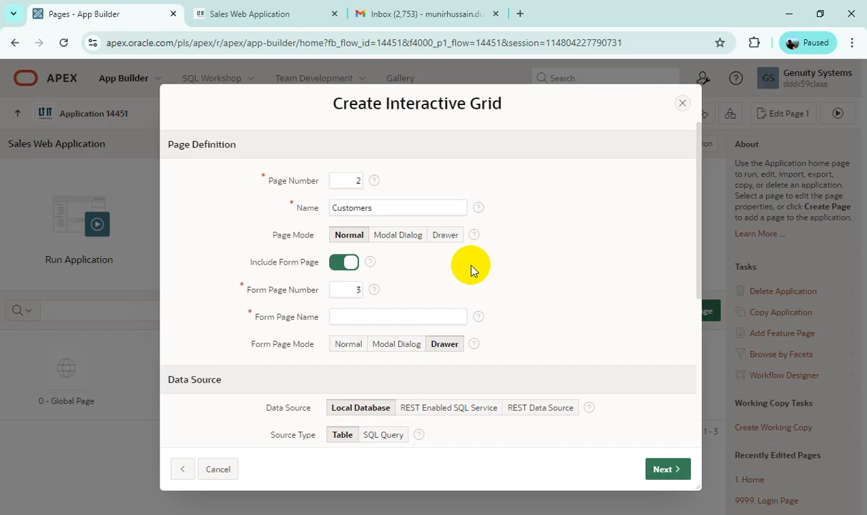
pyautogui.moveTo(351, 289); pyautogui.dragTo(433, 292)
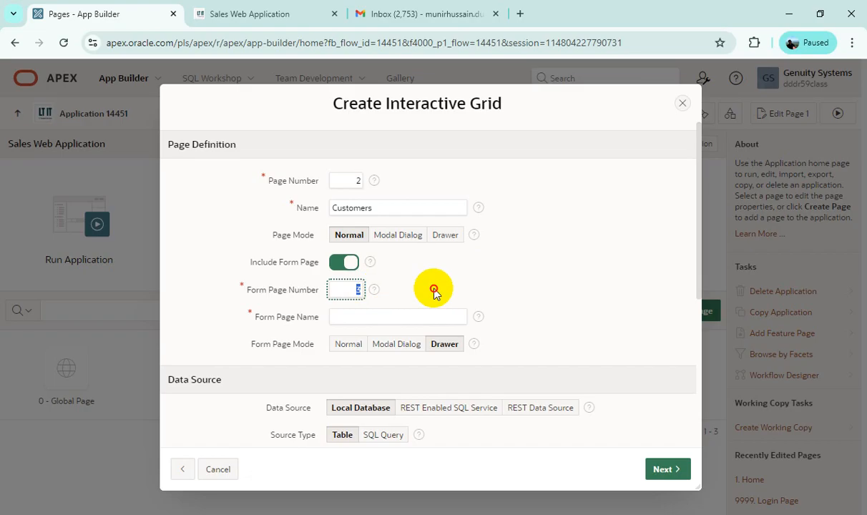
pyautogui.write('7')
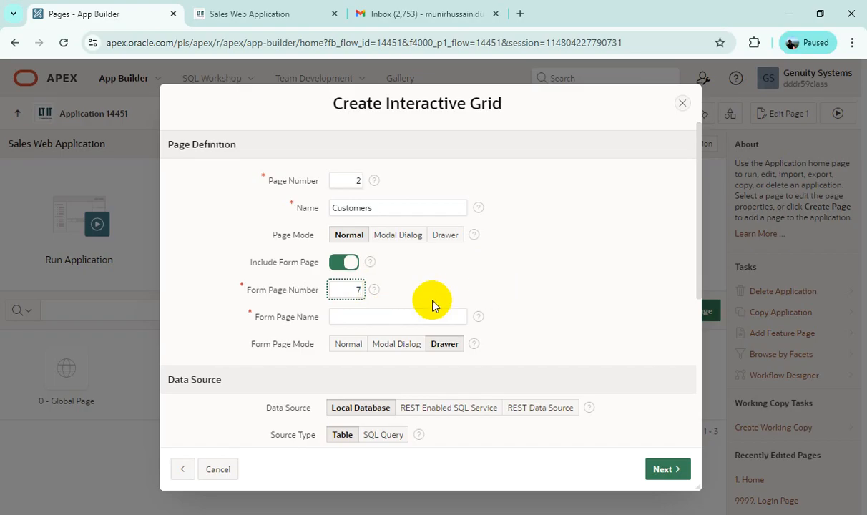
pyautogui.click(396, 314)
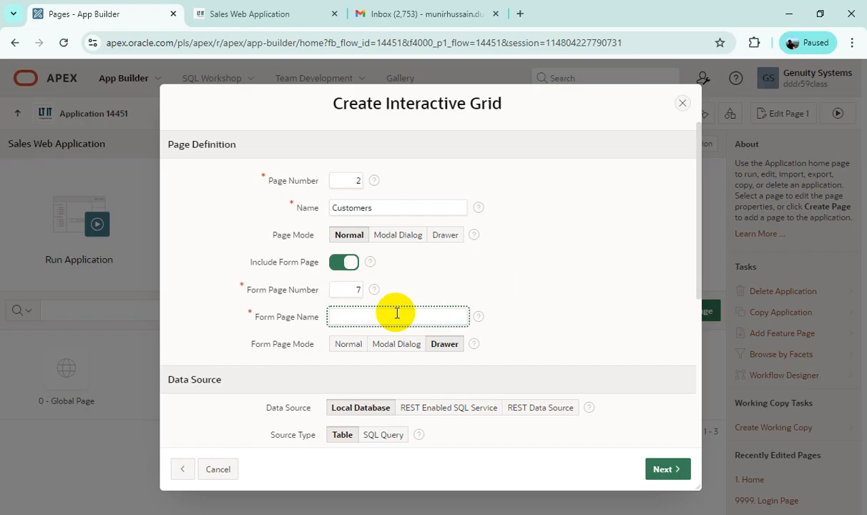
pyautogui.write('Customer Details')
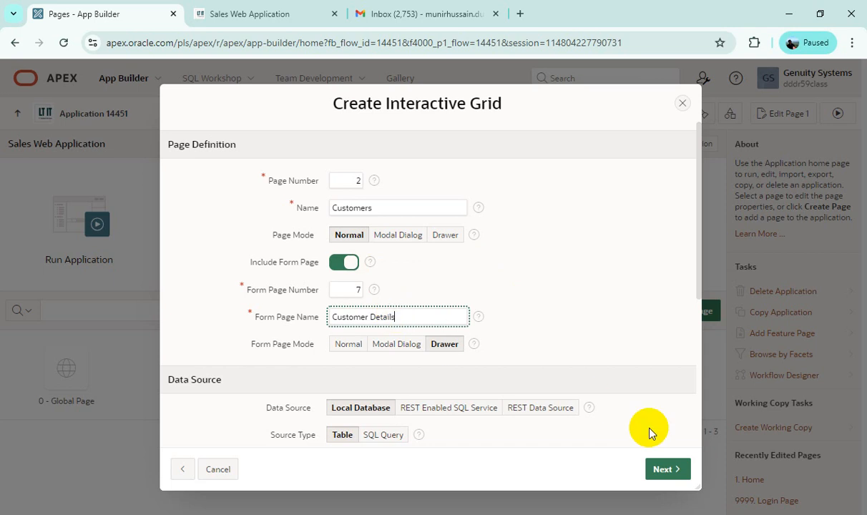
pyautogui.click(398, 345)
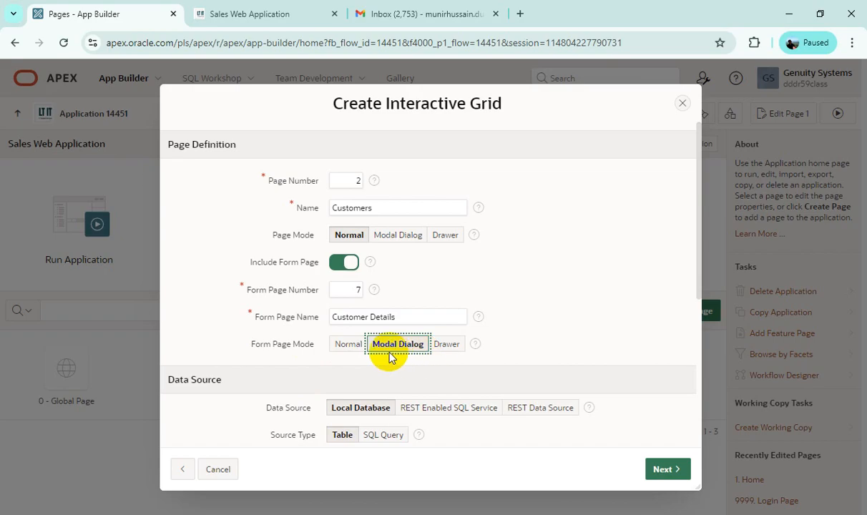
# Step: Set the data source table of the grid to DEMO_CUSTOMERS
pyautogui.scroll(-2, 391, 357)
pyautogui.scroll(-1, 434, 354)
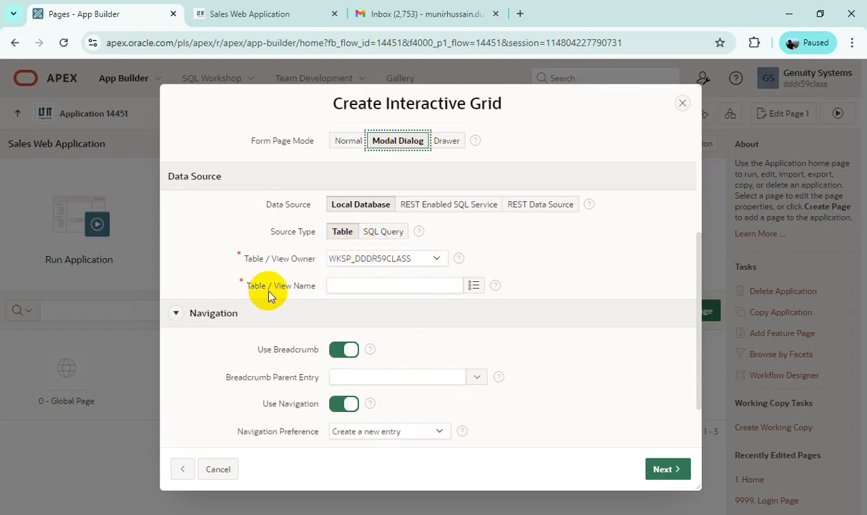
pyautogui.click(475, 287)
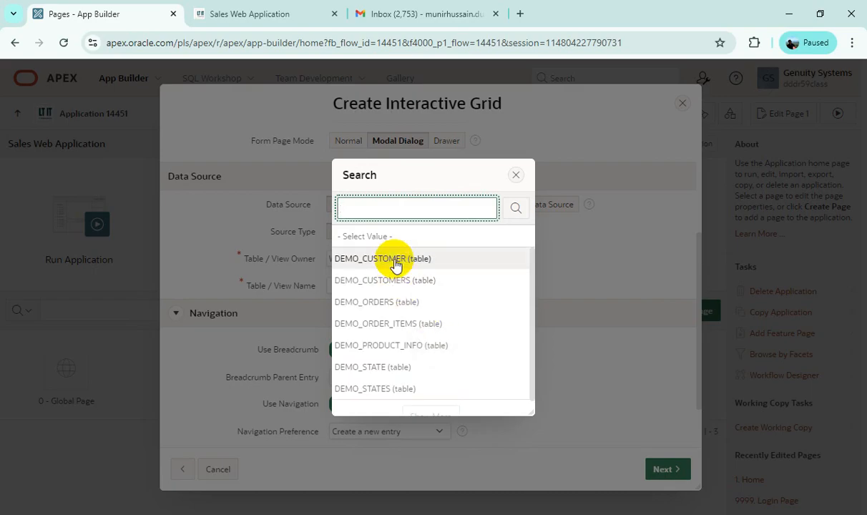
pyautogui.click(432, 283)
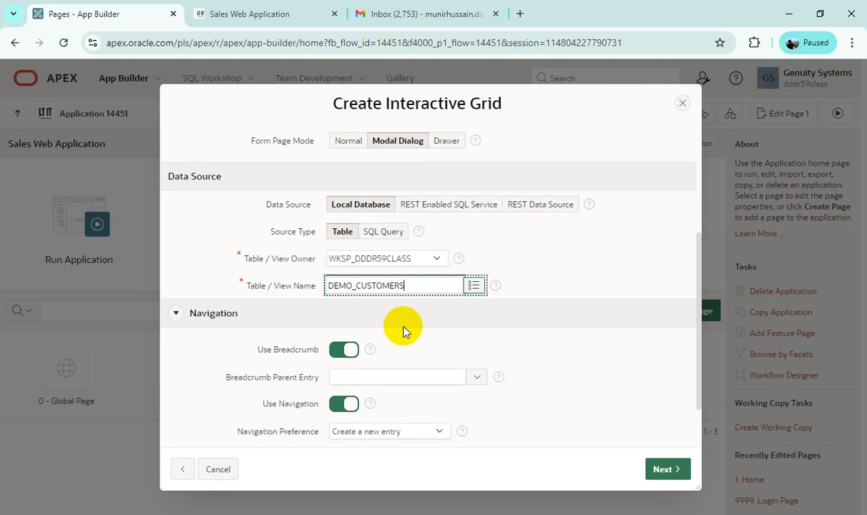
# Step: Set the breadcrumb parent to Home (Page 1) and map the navigation to the existing Managing Customers menu entry
pyautogui.scroll(-1, 405, 326)
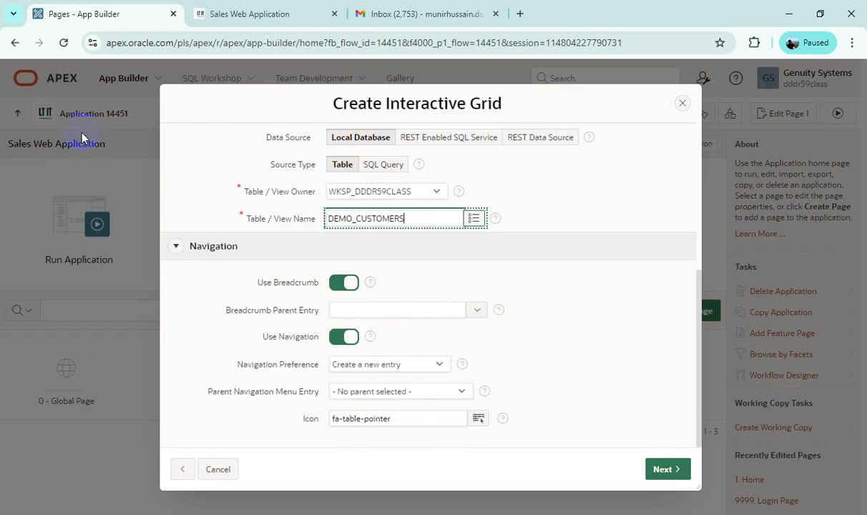
pyautogui.moveTo(248, 108); pyautogui.dragTo(257, 187)
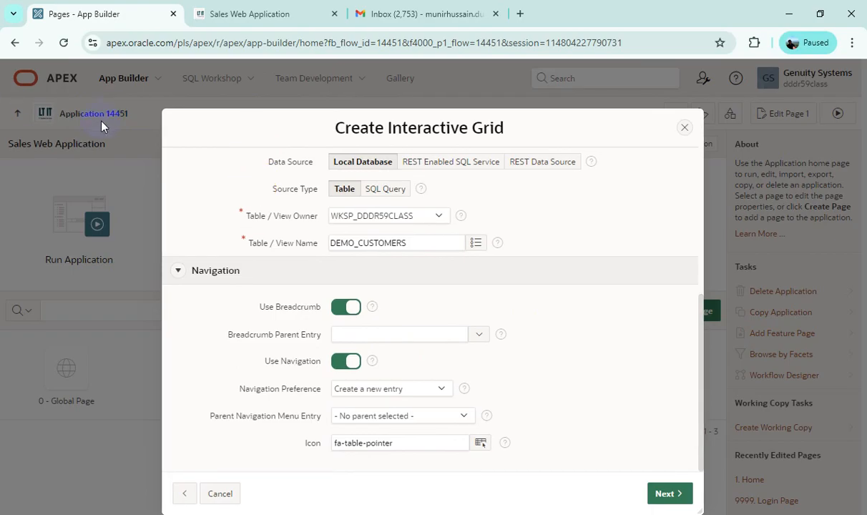
pyautogui.moveTo(517, 127); pyautogui.dragTo(517, 104)
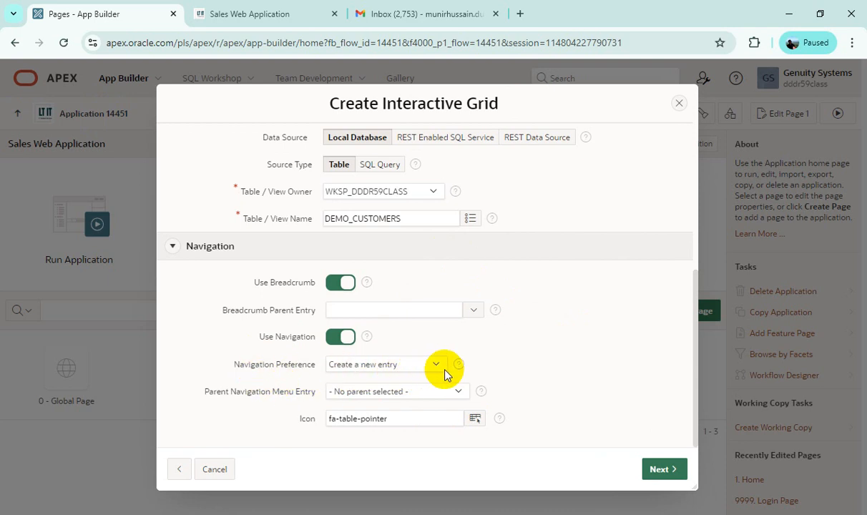
pyautogui.click(382, 364)
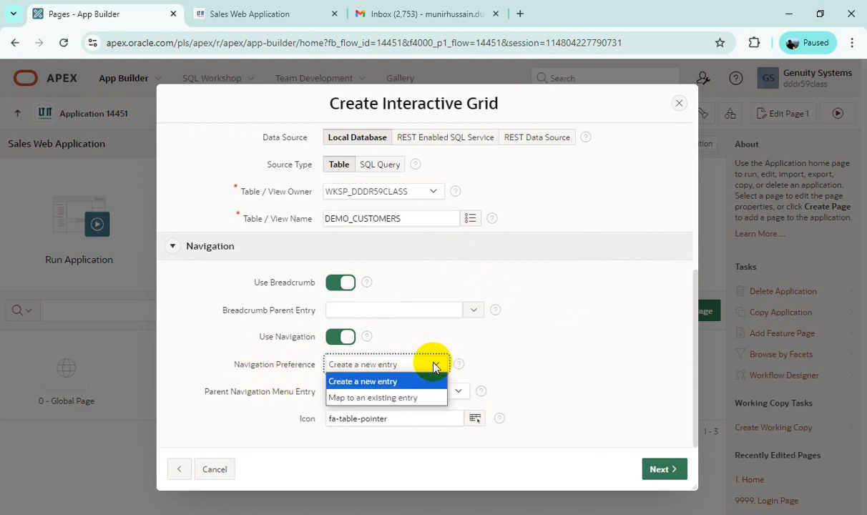
pyautogui.click(403, 398)
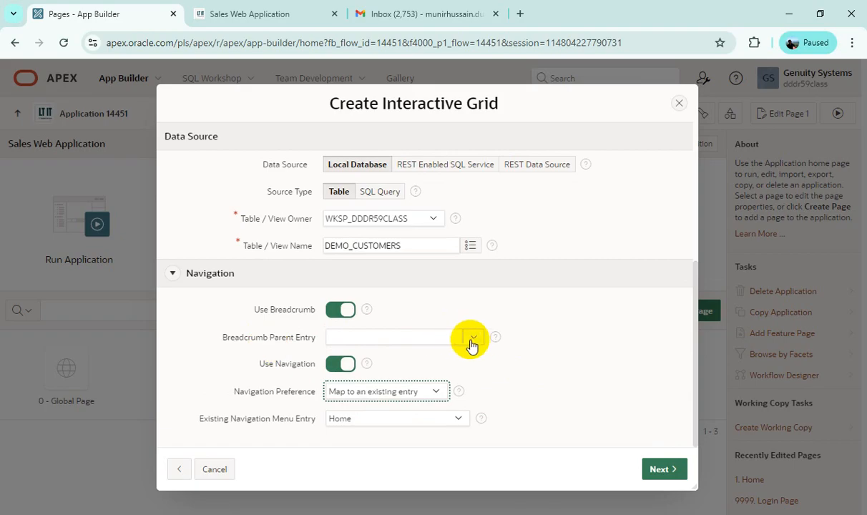
pyautogui.click(475, 338)
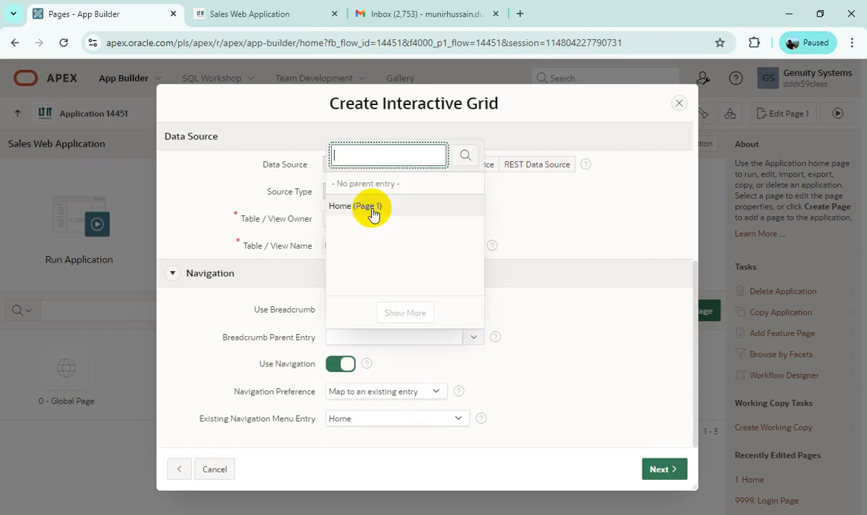
pyautogui.click(358, 206)
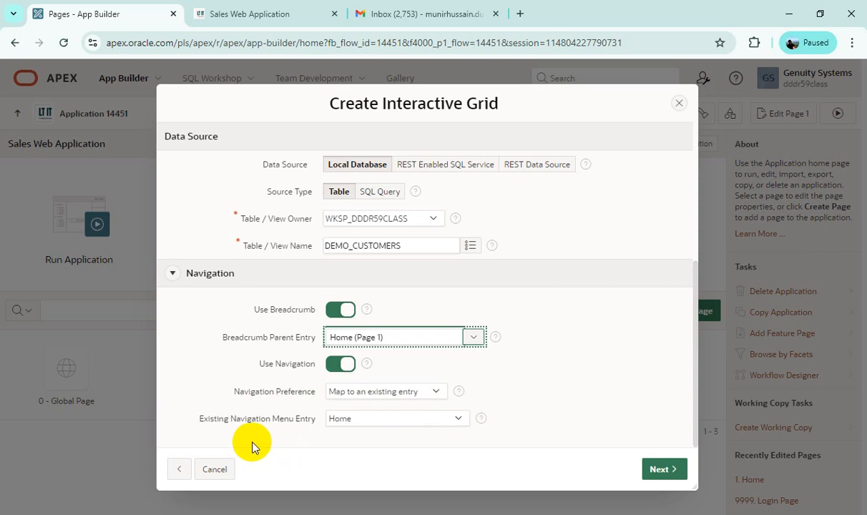
pyautogui.click(461, 423)
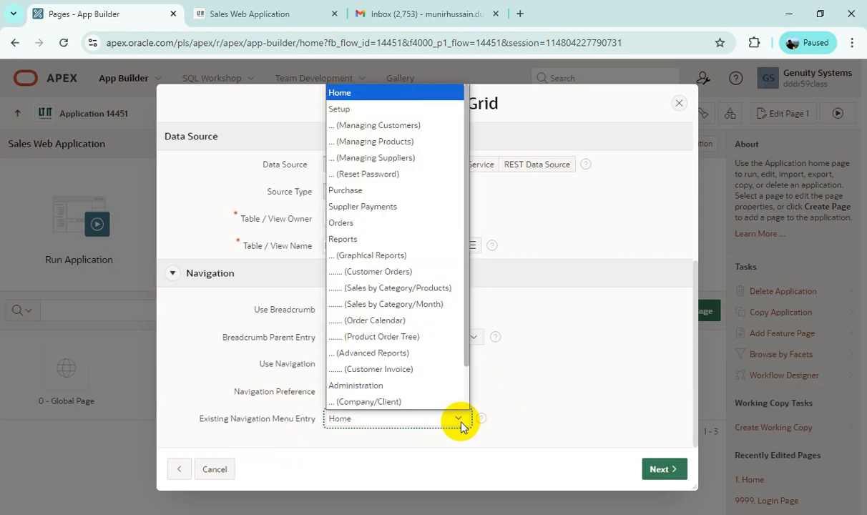
pyautogui.click(395, 128)
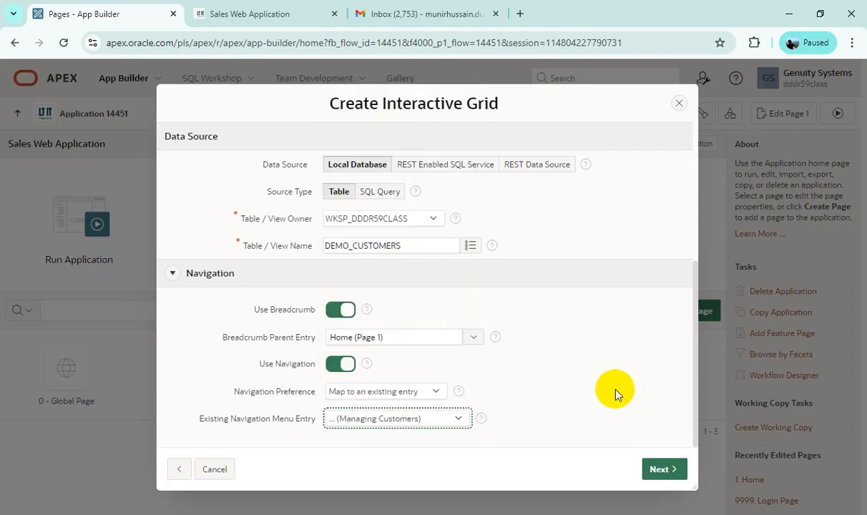
# Step: Create the pages with CUSTOMER_ID as primary key, and run the Customers page with its navigation menu collapsed
pyautogui.click(662, 470)
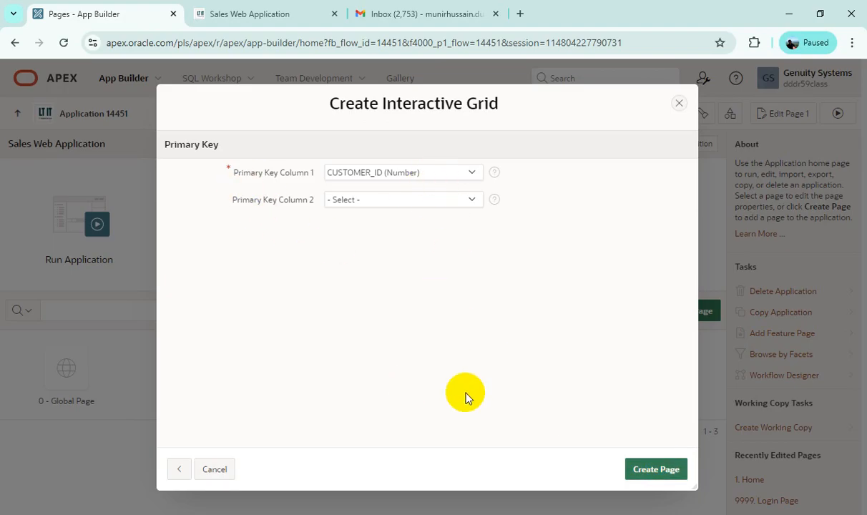
pyautogui.click(654, 474)
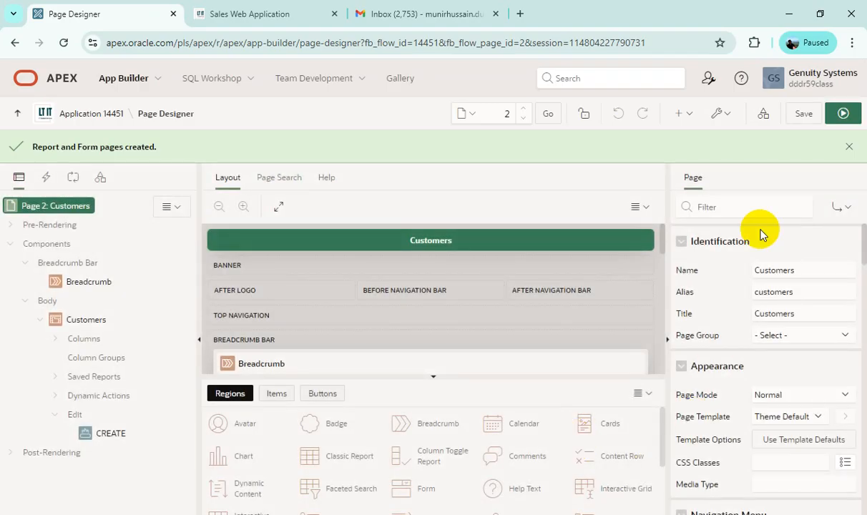
pyautogui.click(845, 115)
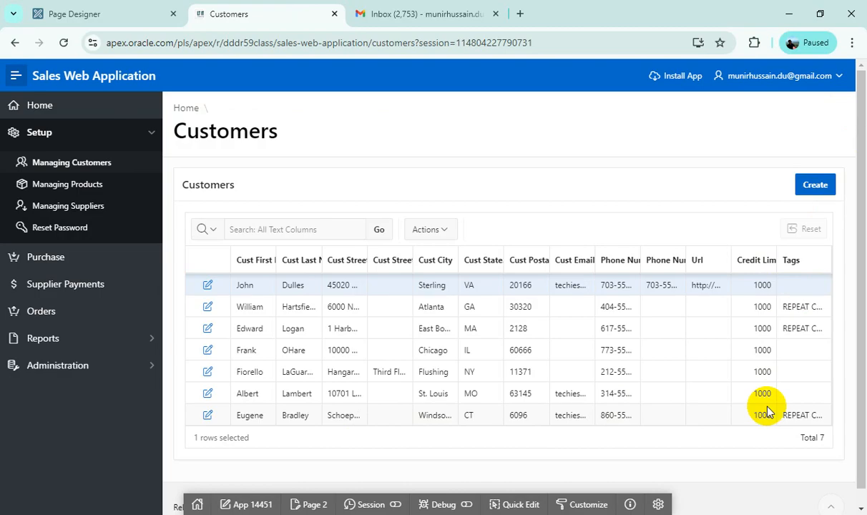
pyautogui.click(13, 76)
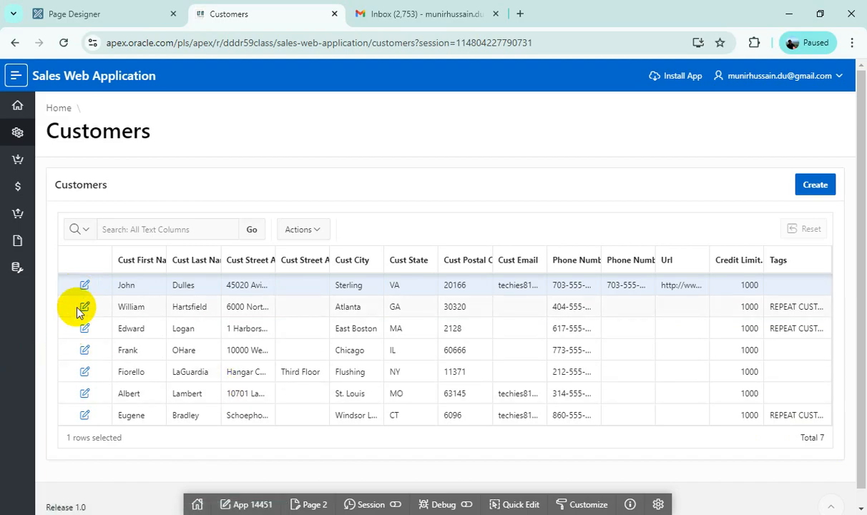
# Step: Open the details form of the first customer in the grid, review its fields, and close it
pyautogui.click(85, 285)
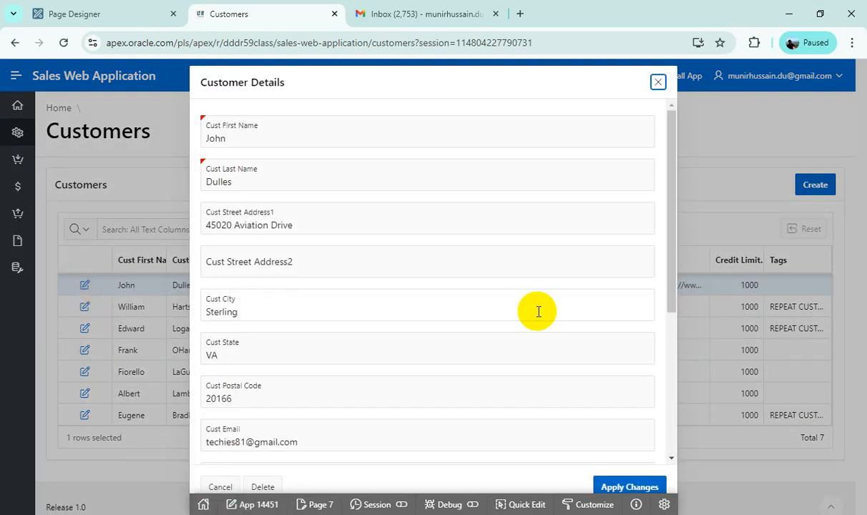
pyautogui.scroll(-5, 539, 311)
pyautogui.scroll(5, 444, 379)
pyautogui.click(658, 83)
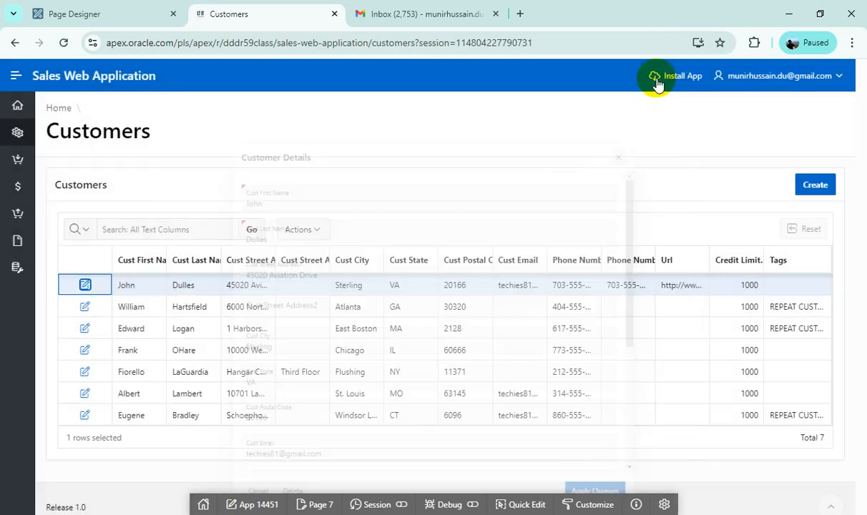
# Step: Open the blank Customer Details form for a new customer, review its fields, and close it without saving
pyautogui.click(821, 185)
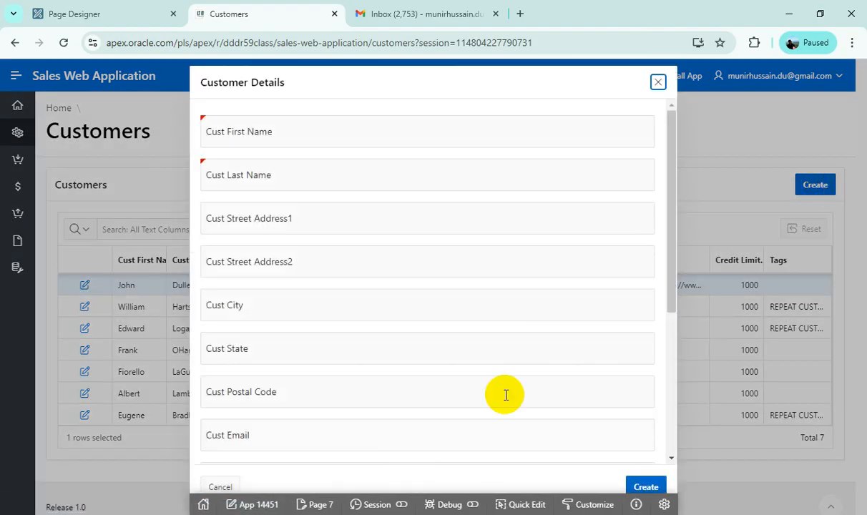
pyautogui.scroll(-3, 549, 370)
pyautogui.scroll(3, 551, 367)
pyautogui.click(659, 82)
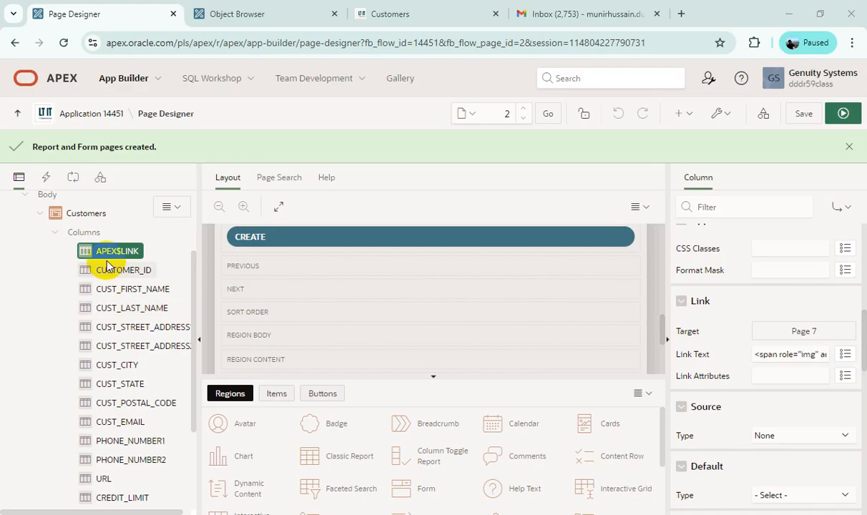
# Step: Change the Customers region's source type to SQL Query in Page Designer and open the query in the code editor
pyautogui.click(79, 216)
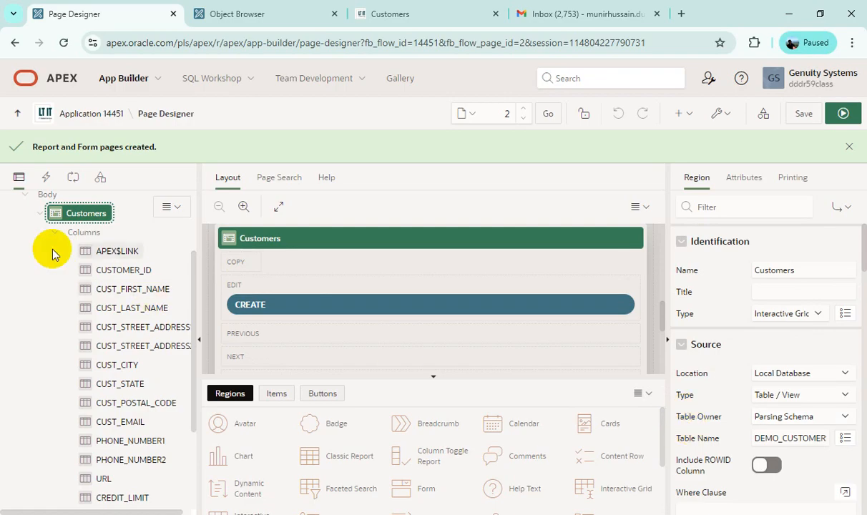
pyautogui.scroll(3, 98, 301)
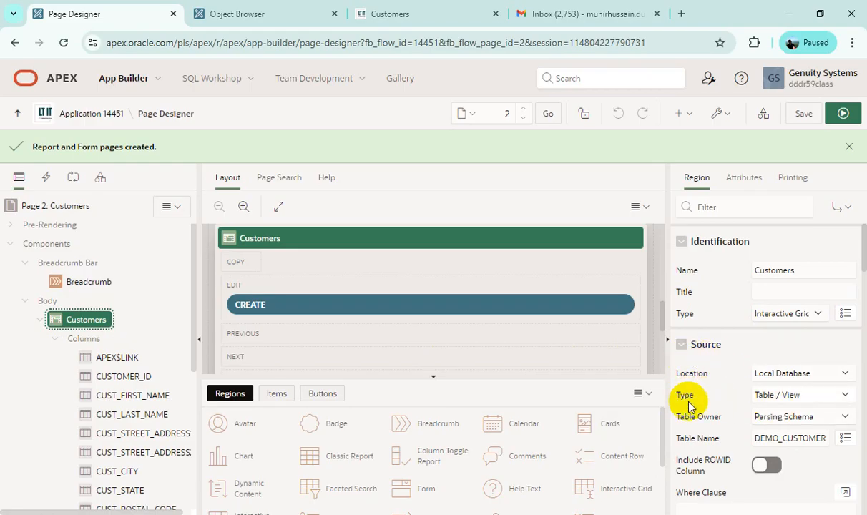
pyautogui.click(832, 403)
pyautogui.click(796, 428)
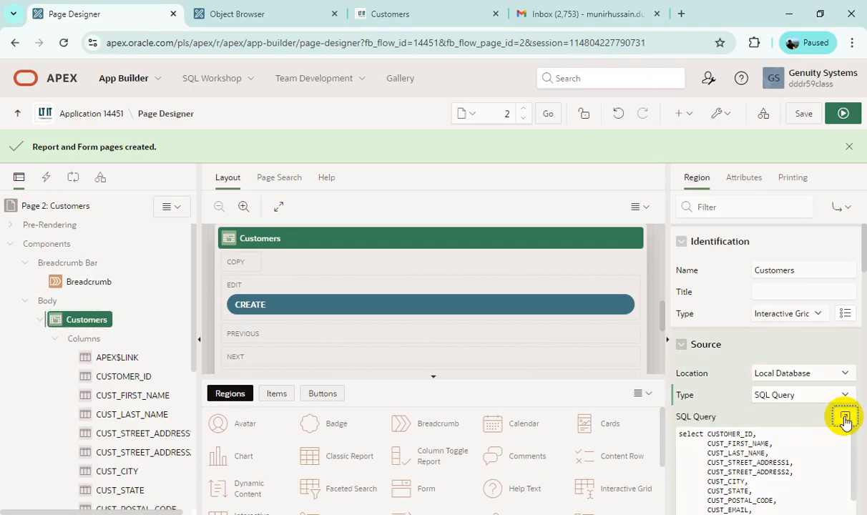
pyautogui.click(845, 417)
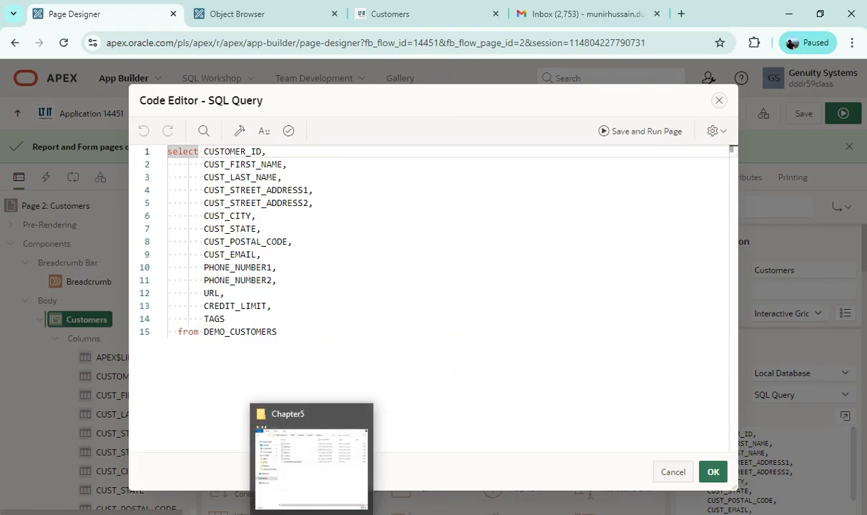
# Step: Switch to the Chapter5 folder, open 5.3.1.txt, and copy its complete SELECT query on demo_customers
pyautogui.click(308, 444)
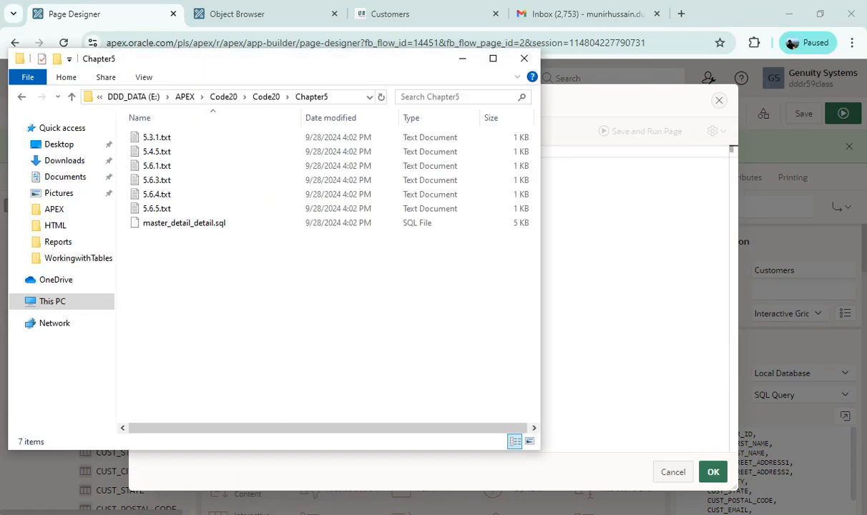
pyautogui.doubleClick(184, 138)
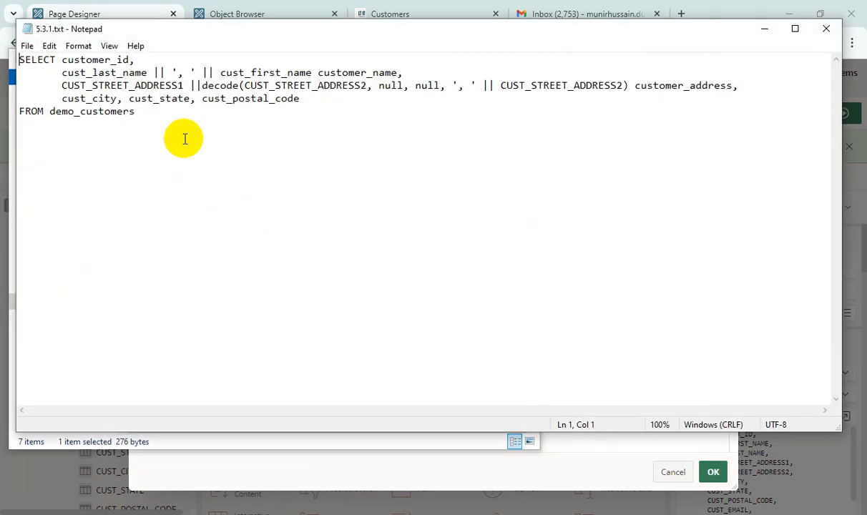
pyautogui.click(170, 117)
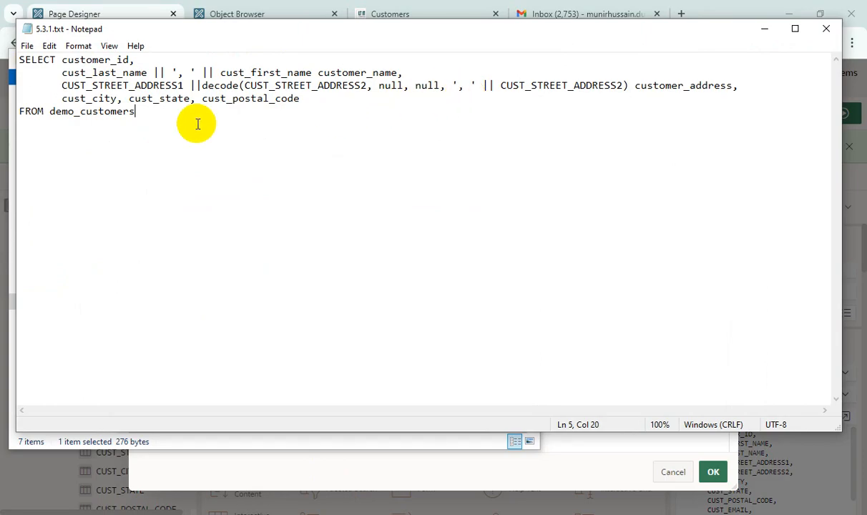
pyautogui.moveTo(138, 111); pyautogui.dragTo(22, 65)
pyautogui.hotkey('ctrl', 'c')
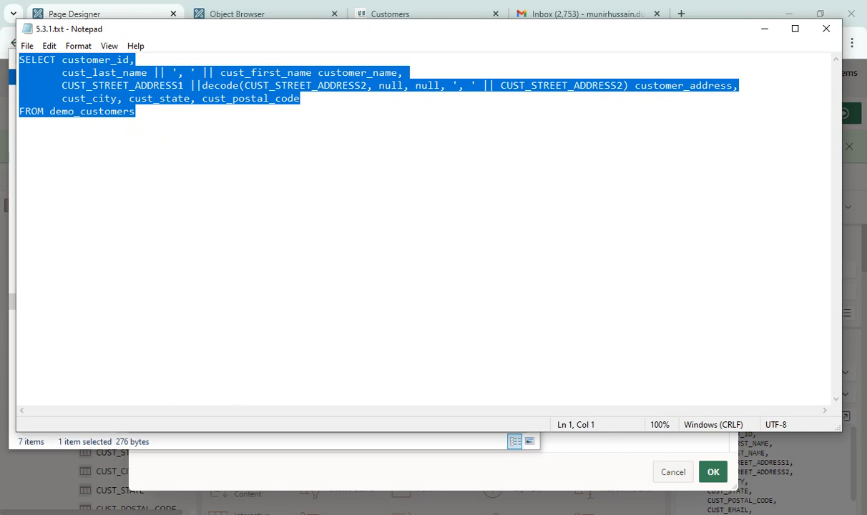
# Step: Replace the Customers region's entire SQL query with the copied SELECT statement, validate it, and save and run the page
pyautogui.click(400, 476)
pyautogui.moveTo(306, 334); pyautogui.dragTo(135, 143)
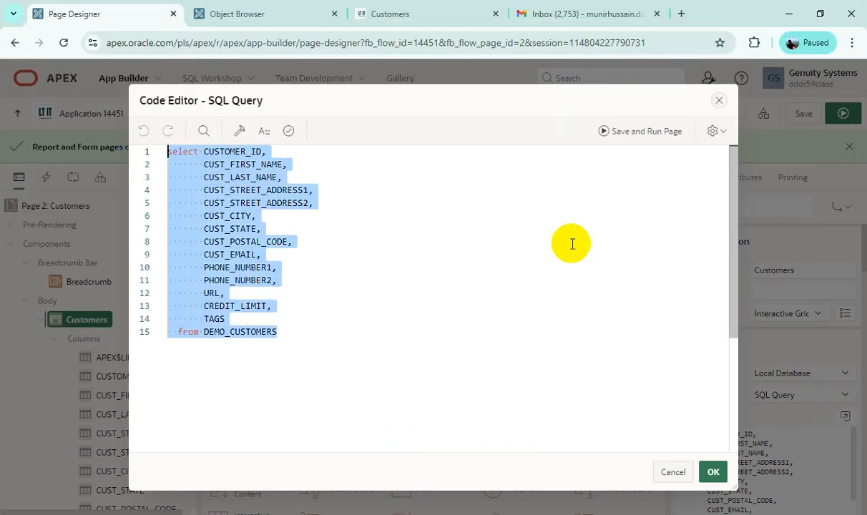
pyautogui.hotkey('ctrl', 'v')
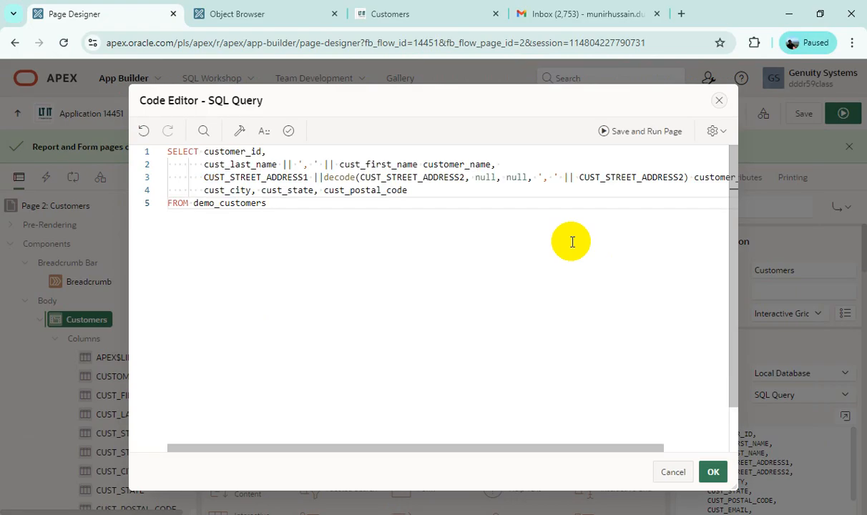
pyautogui.click(289, 133)
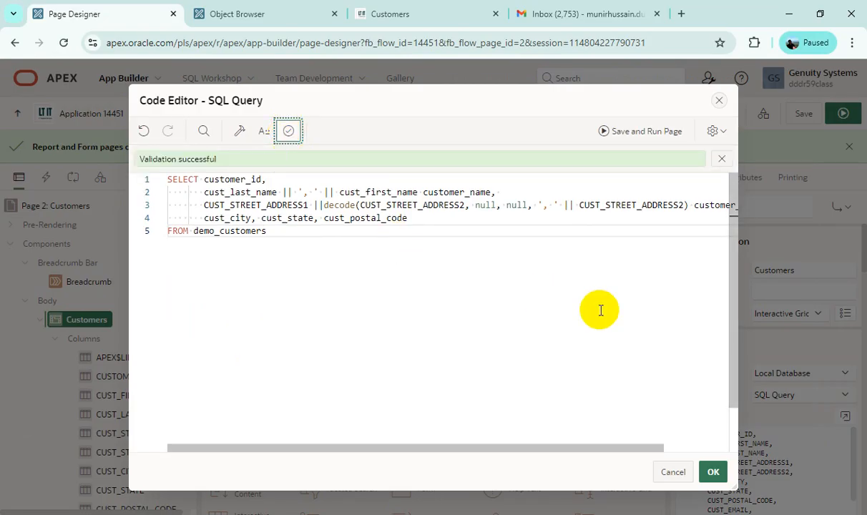
pyautogui.click(642, 137)
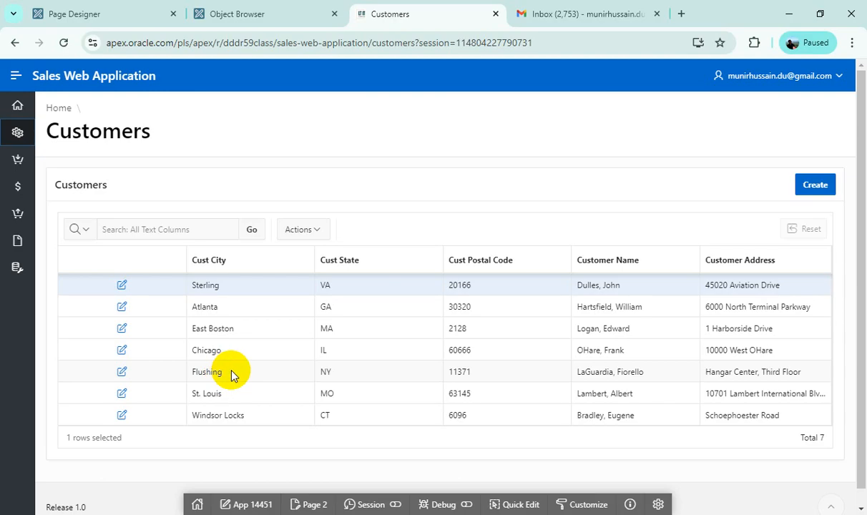
# Step: Open the column settings of the Customers grid and hide the APEX$LINK column
pyautogui.click(315, 231)
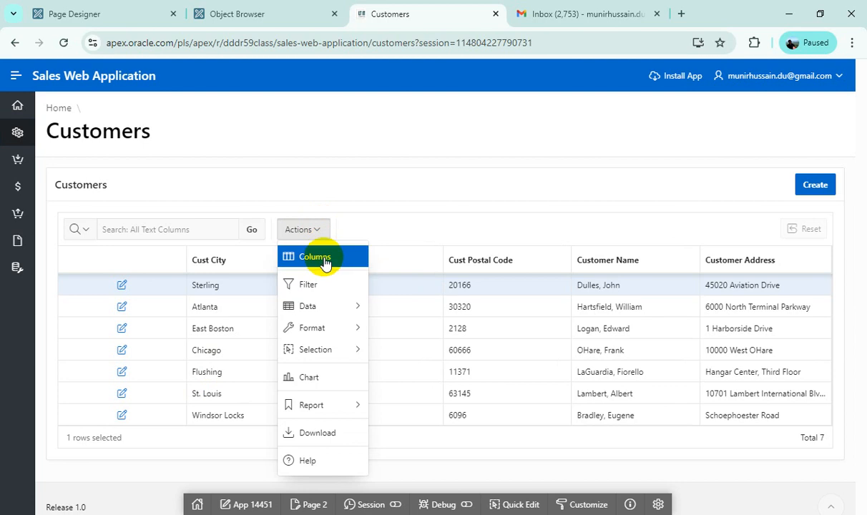
pyautogui.click(325, 258)
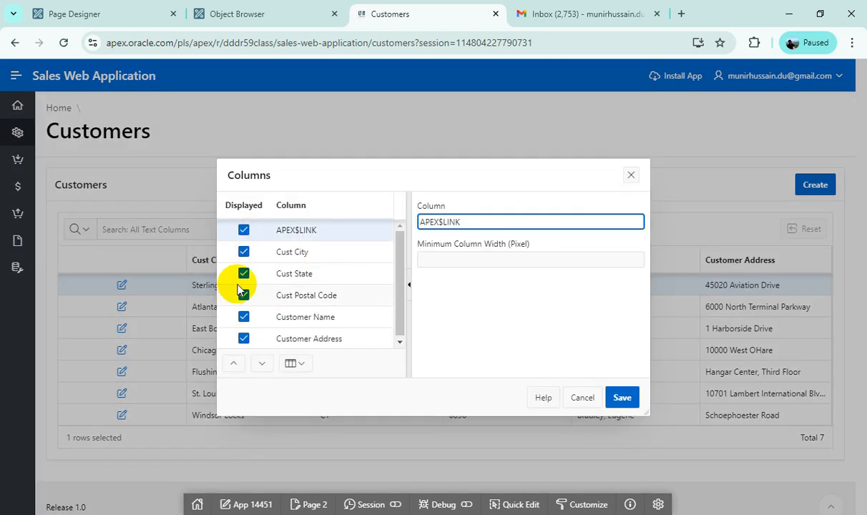
pyautogui.click(244, 230)
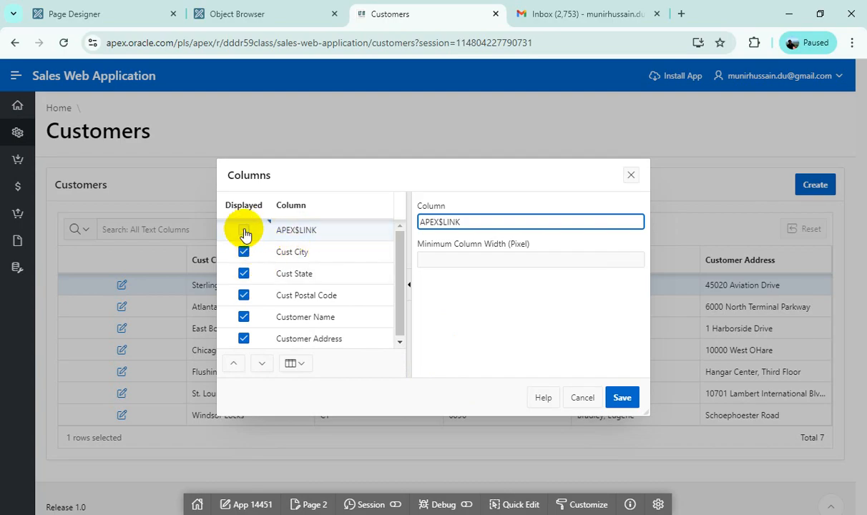
# Step: Reorder the grid columns so that Customer Name comes directly before Cust City
pyautogui.click(338, 317)
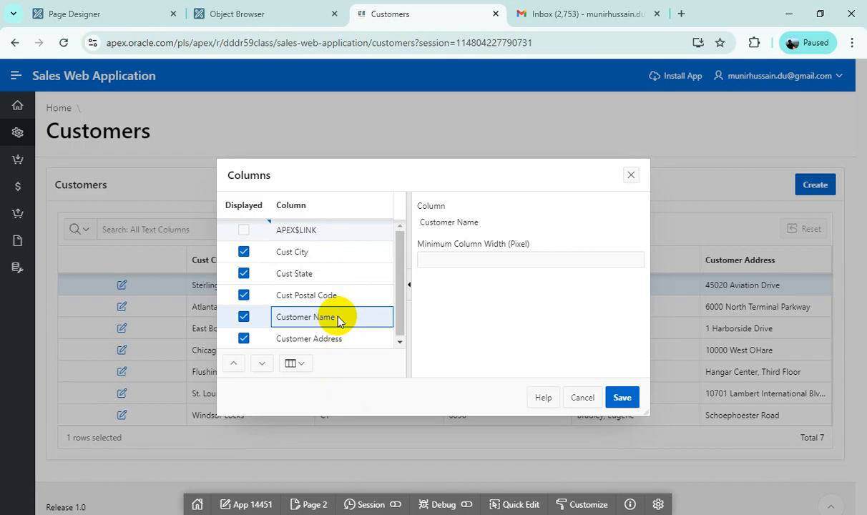
pyautogui.click(234, 367)
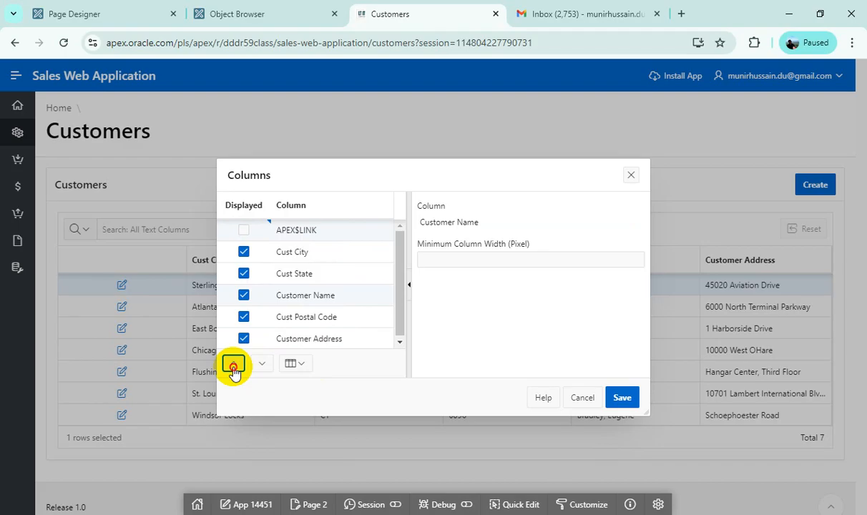
pyautogui.click(233, 366)
pyautogui.click(233, 366)
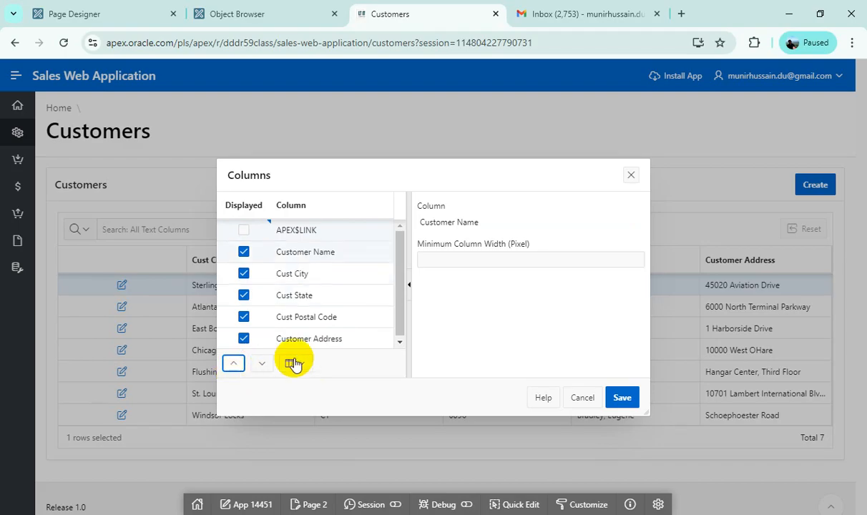
# Step: Move the Customer Address column directly after Customer Name and save the column settings
pyautogui.click(326, 338)
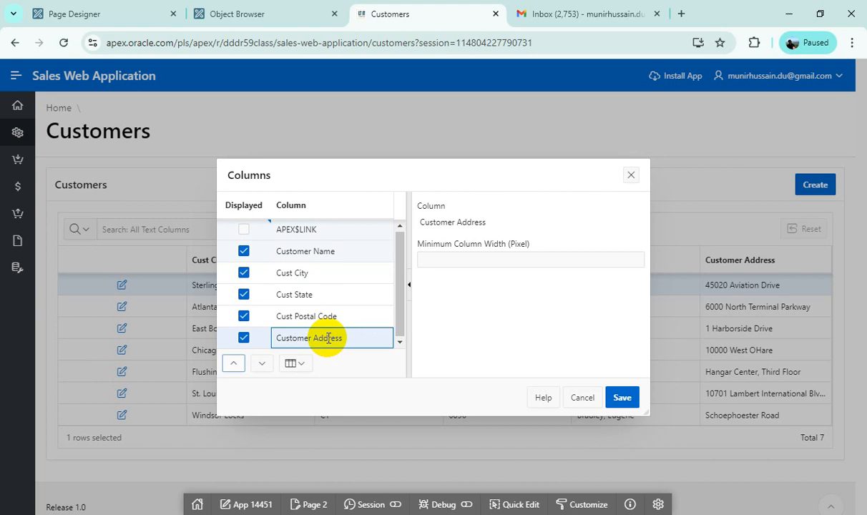
pyautogui.click(234, 367)
pyautogui.click(234, 367)
pyautogui.click(235, 367)
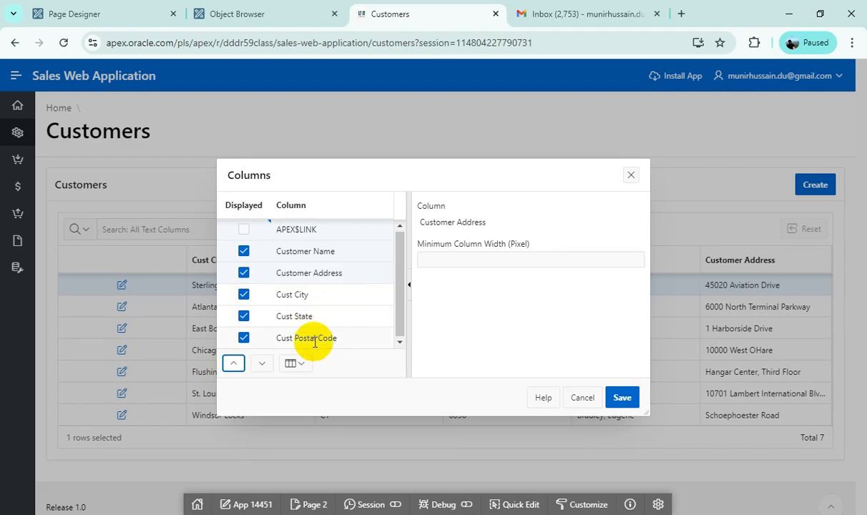
pyautogui.click(622, 398)
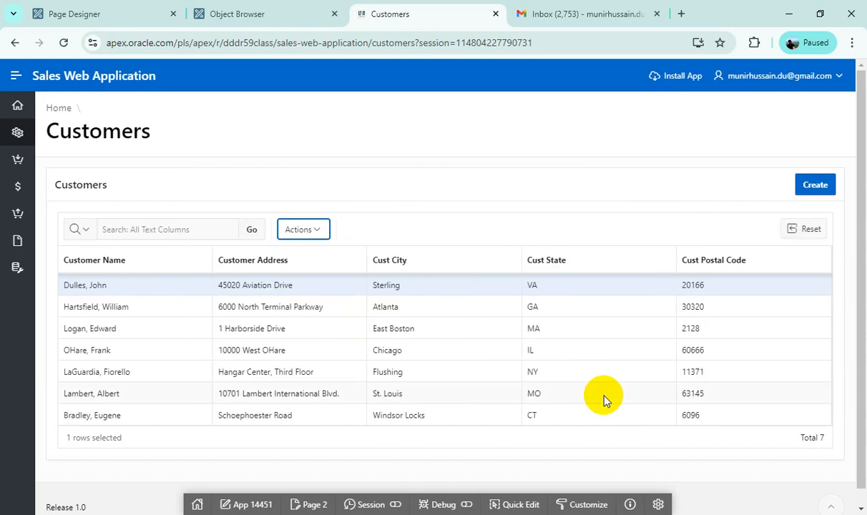
# Step: Save the current grid layout as the default report
pyautogui.click(318, 231)
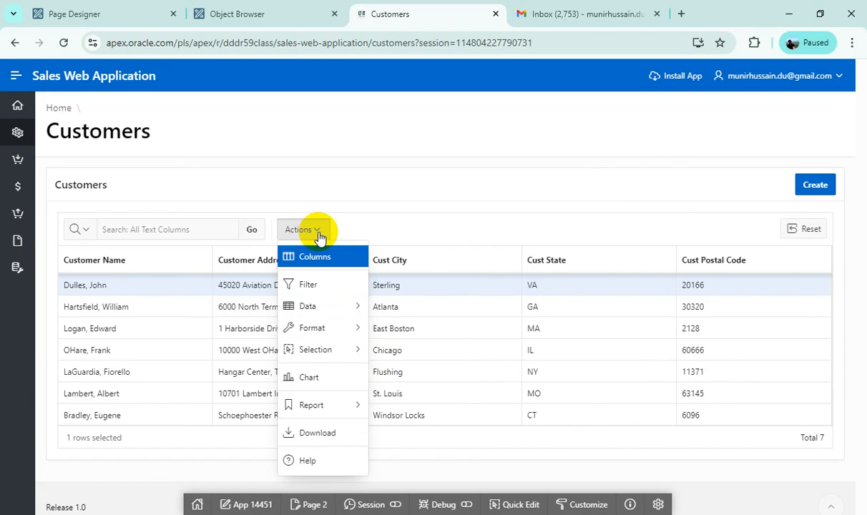
pyautogui.moveTo(347, 413)
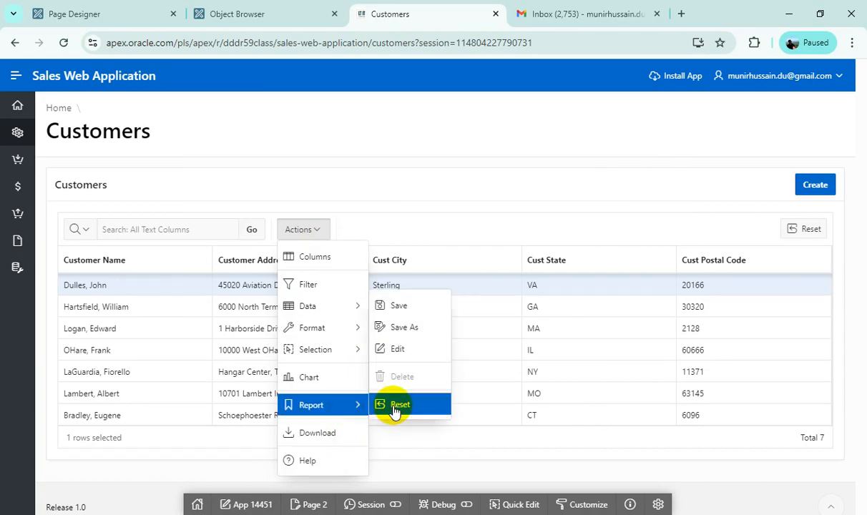
pyautogui.click(409, 313)
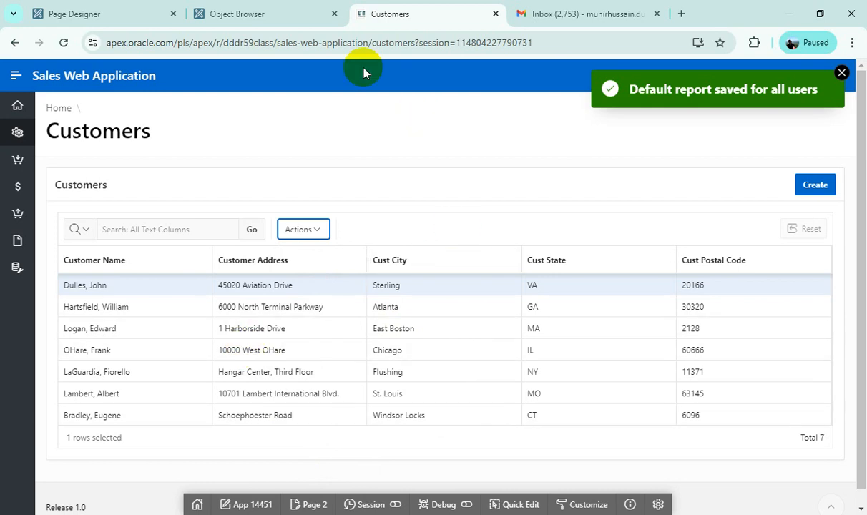
# Step: In Page Designer, place the CUSTOMER_NAME column directly after CUSTOMER_ID and set its heading to Name
pyautogui.click(93, 16)
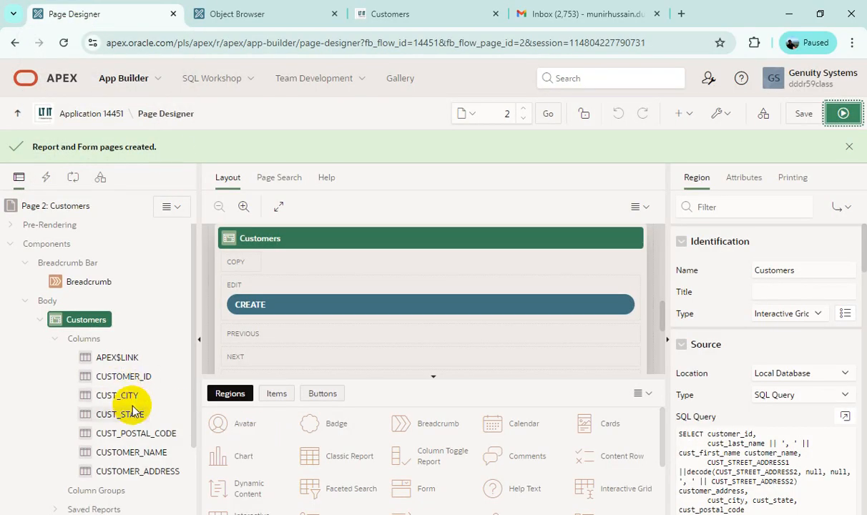
pyautogui.scroll(-2, 139, 476)
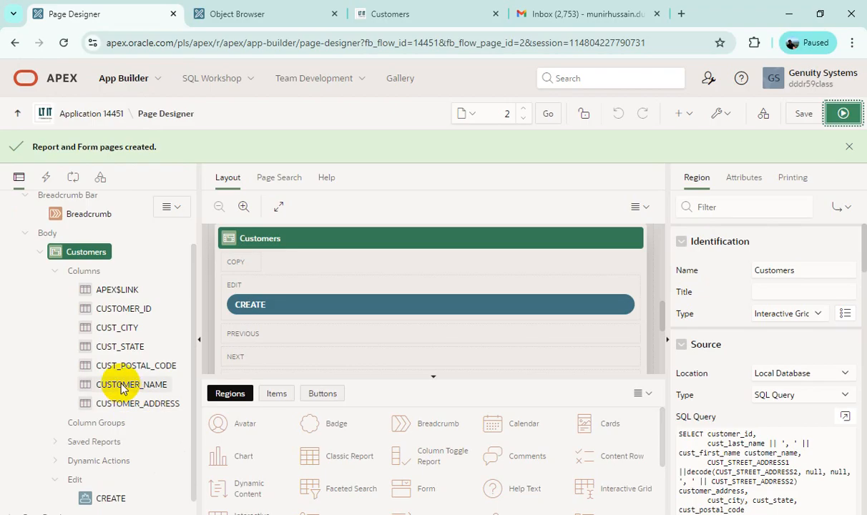
pyautogui.moveTo(122, 387); pyautogui.dragTo(89, 326)
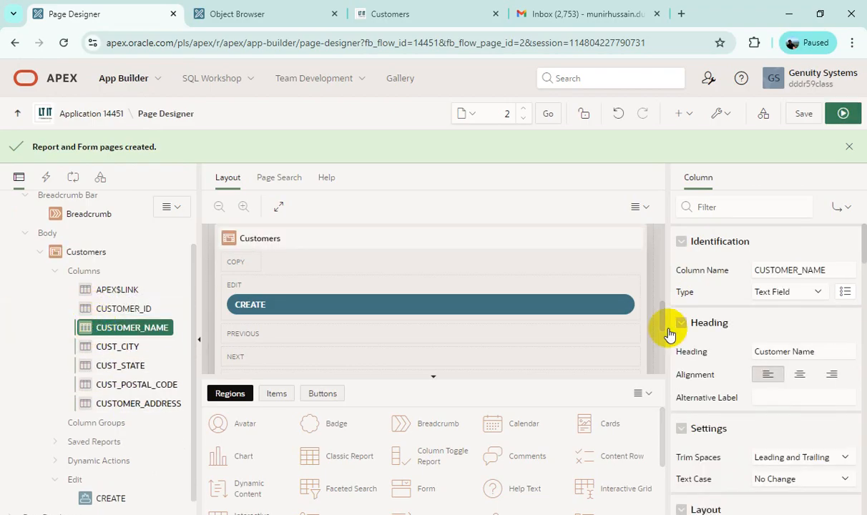
pyautogui.click(786, 351)
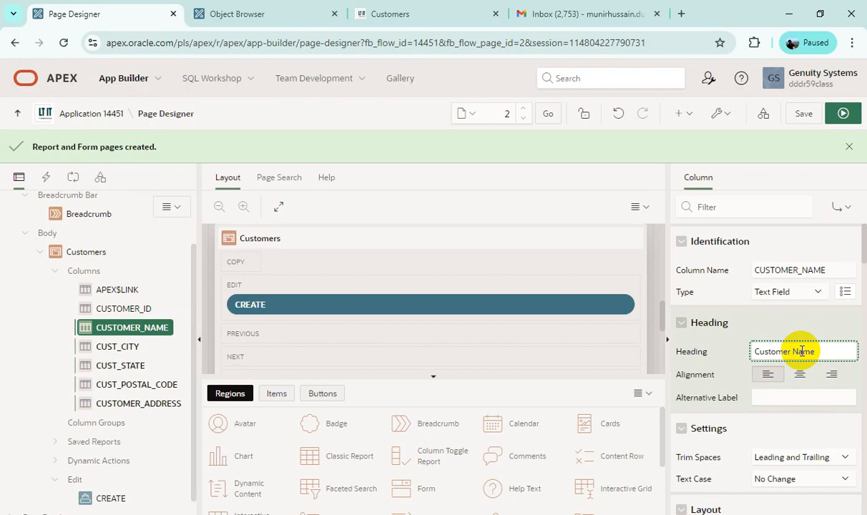
pyautogui.press('BackSpace')
pyautogui.press('BackSpace')
pyautogui.press('BackSpace')
pyautogui.press('BackSpace')
pyautogui.press('BackSpace')
pyautogui.press('BackSpace')
pyautogui.press('BackSpace')
pyautogui.press('BackSpace')
pyautogui.press('BackSpace')
# Step: Place the CUSTOMER_ADDRESS column directly after CUSTOMER_NAME and set its heading to Address
pyautogui.click(139, 399)
pyautogui.moveTo(138, 403); pyautogui.dragTo(78, 344)
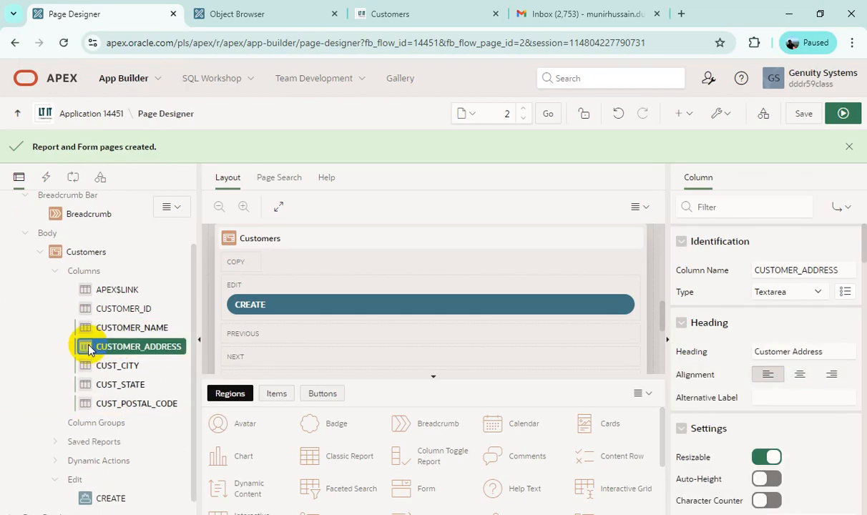
pyautogui.click(793, 352)
pyautogui.press('BackSpace')
pyautogui.press('BackSpace')
pyautogui.press('BackSpace')
pyautogui.press('BackSpace')
pyautogui.press('BackSpace')
pyautogui.press('BackSpace')
pyautogui.press('BackSpace')
pyautogui.press('BackSpace')
pyautogui.press('BackSpace')
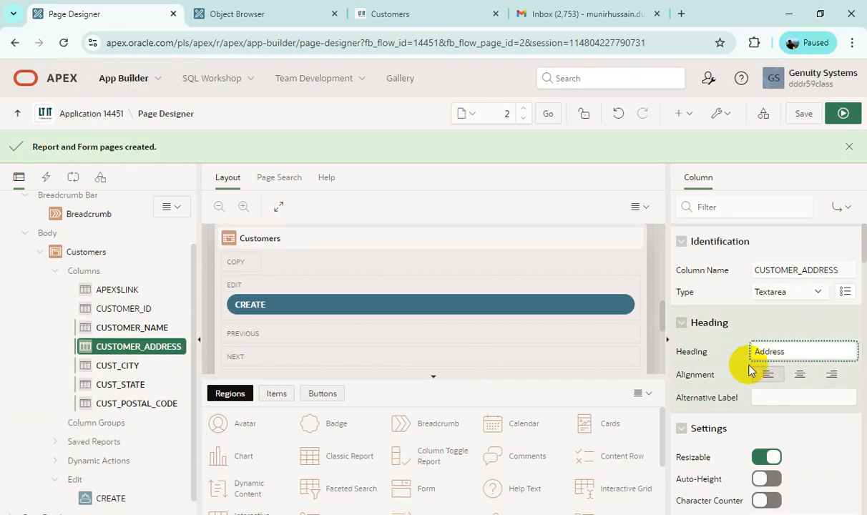
# Step: Shorten the heading of the CUST_CITY column to City
pyautogui.click(118, 365)
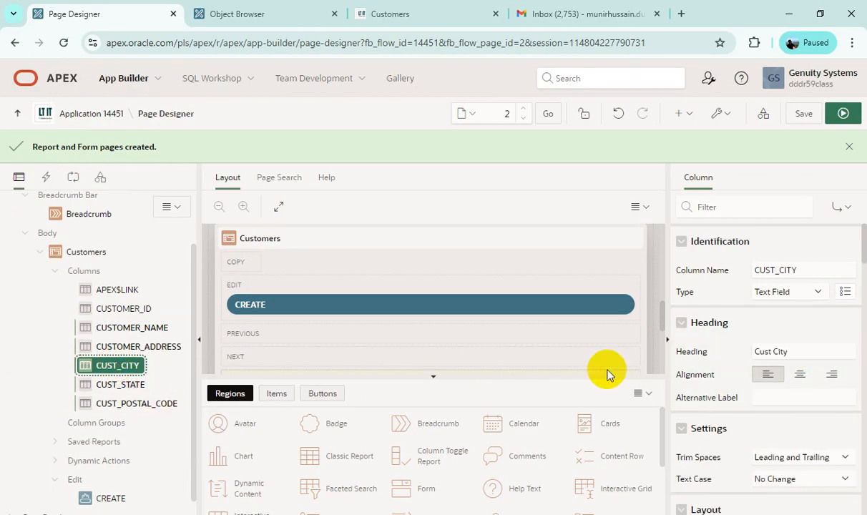
pyautogui.click(774, 352)
pyautogui.press('BackSpace')
pyautogui.press('BackSpace')
pyautogui.press('BackSpace')
pyautogui.press('BackSpace')
pyautogui.press('BackSpace')
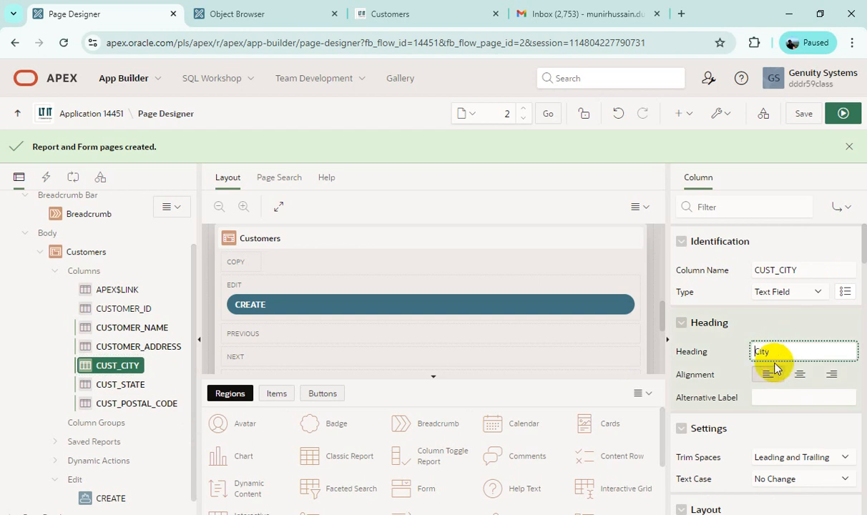
# Step: Shorten the heading of the CUST_STATE column to State
pyautogui.click(126, 384)
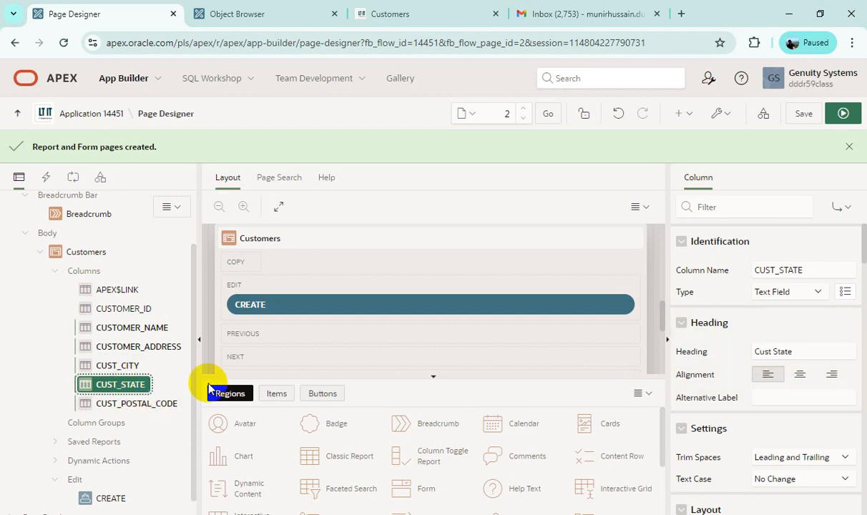
pyautogui.click(777, 352)
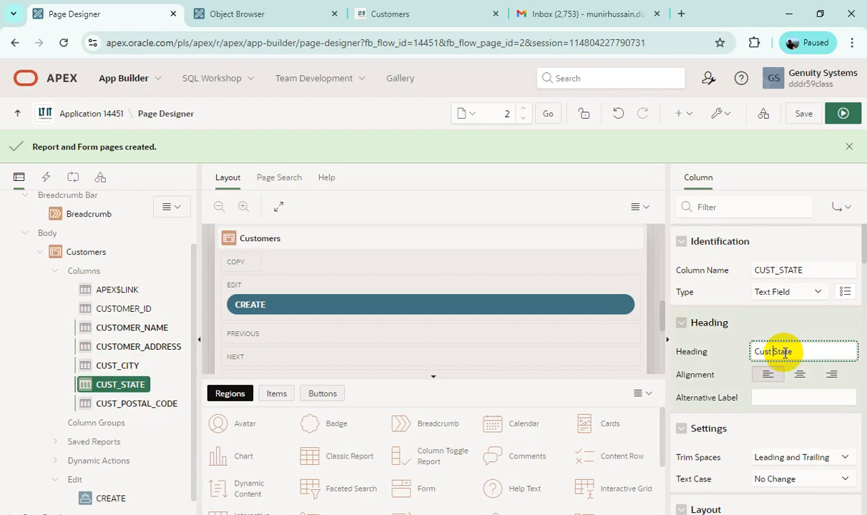
pyautogui.press('BackSpace')
pyautogui.press('BackSpace')
pyautogui.press('BackSpace')
pyautogui.press('BackSpace')
pyautogui.press('BackSpace')
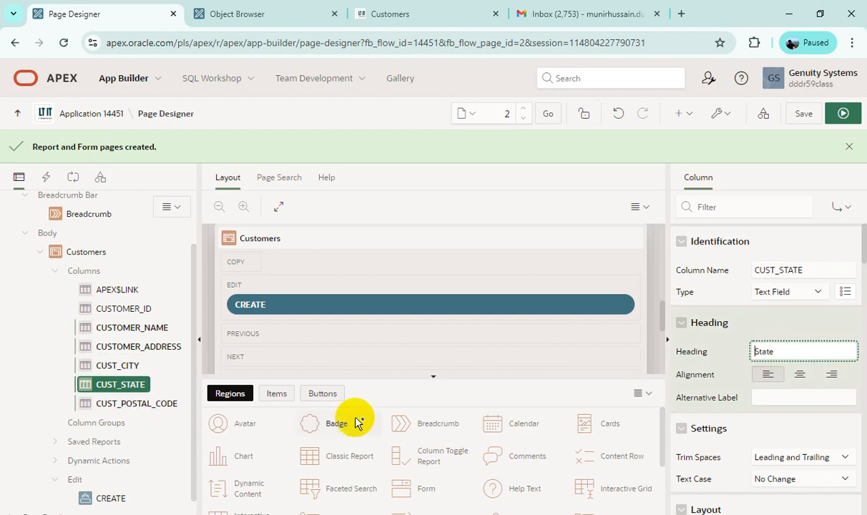
# Step: Set the CUST_POSTAL_CODE column's heading to Zip Code, and save and run the Customers page
pyautogui.click(135, 404)
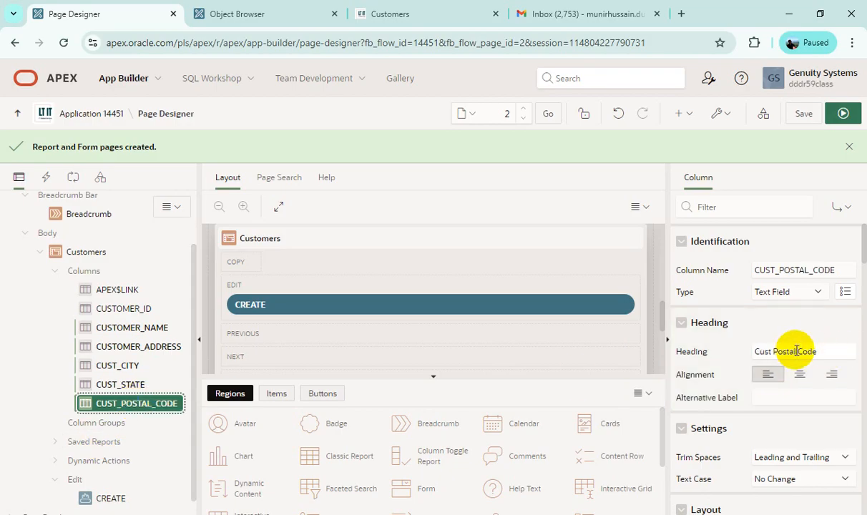
pyautogui.moveTo(798, 351); pyautogui.dragTo(703, 353)
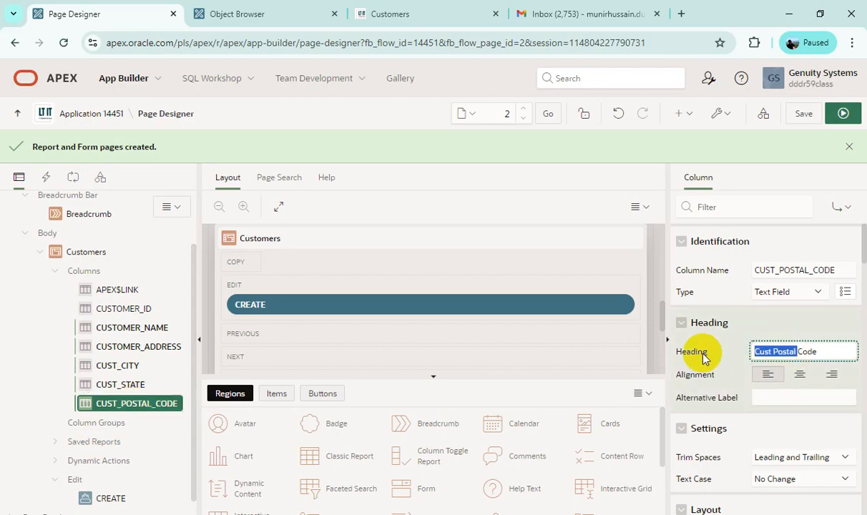
pyautogui.press('BackSpace')
pyautogui.write('Zip')
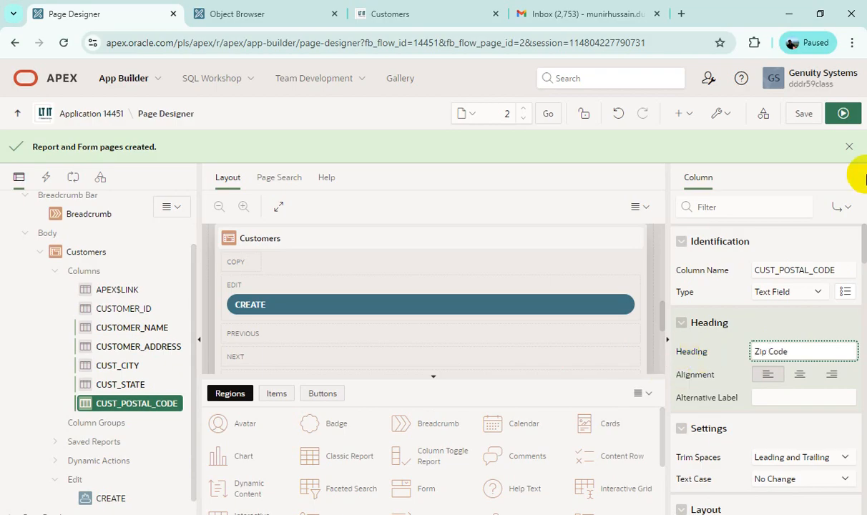
pyautogui.click(844, 115)
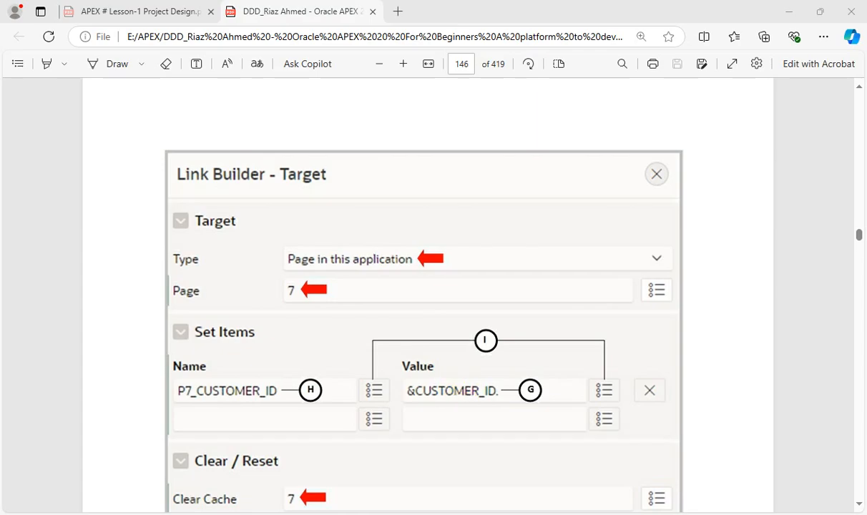
pyautogui.click(351, 371)
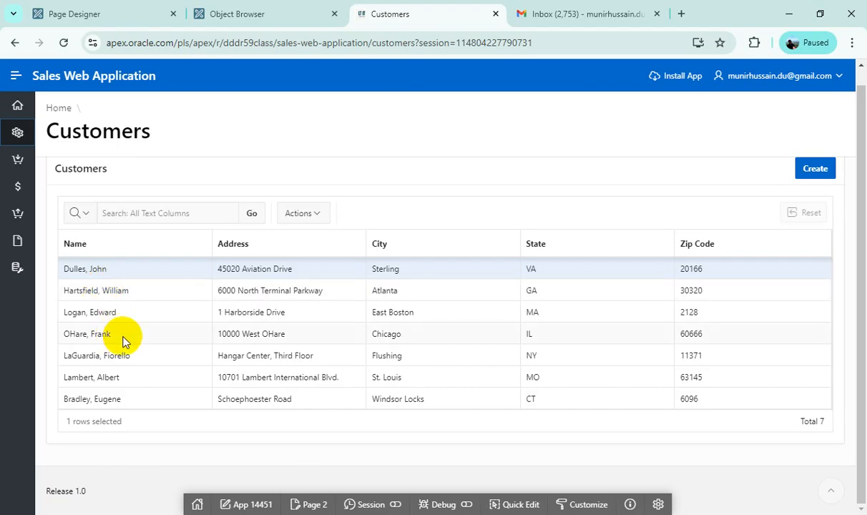
# Step: Back in Page Designer, change the CUSTOMER_NAME column's type to Link
pyautogui.click(84, 16)
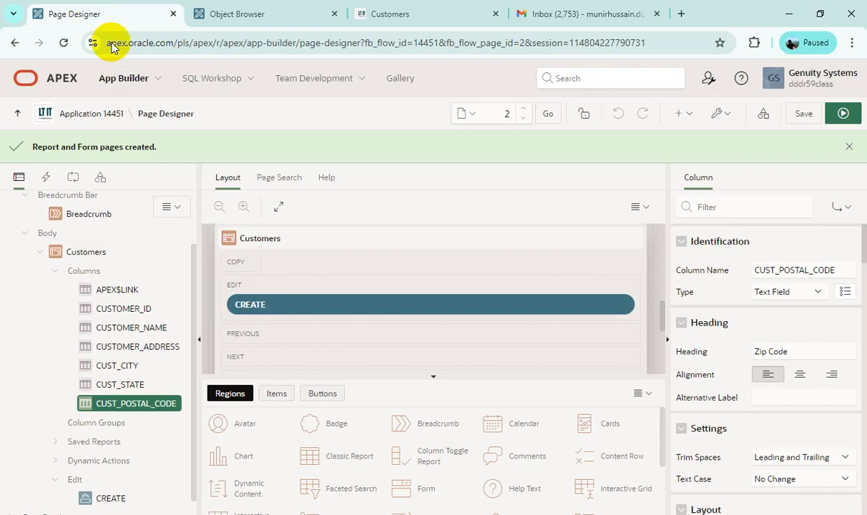
pyautogui.click(131, 333)
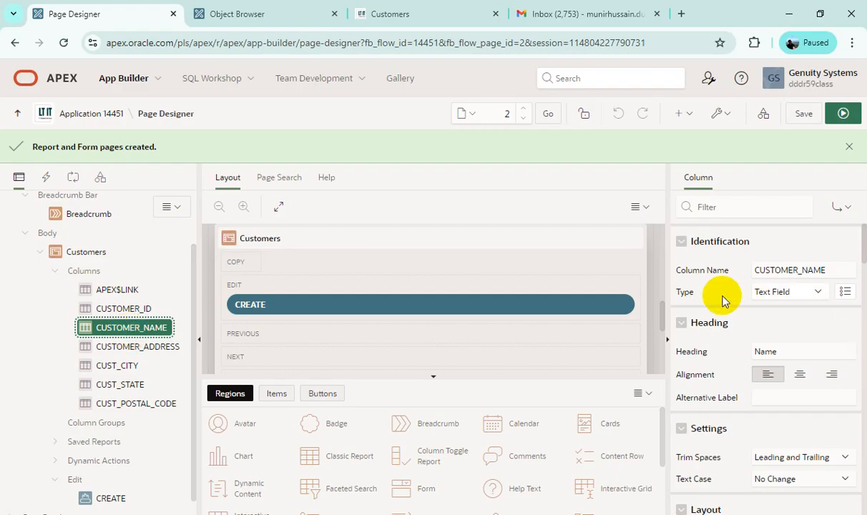
pyautogui.click(818, 293)
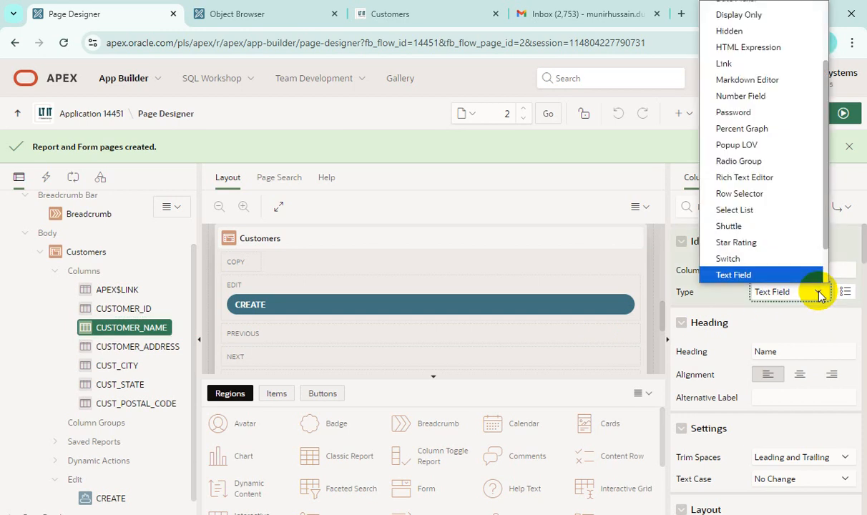
pyautogui.click(781, 64)
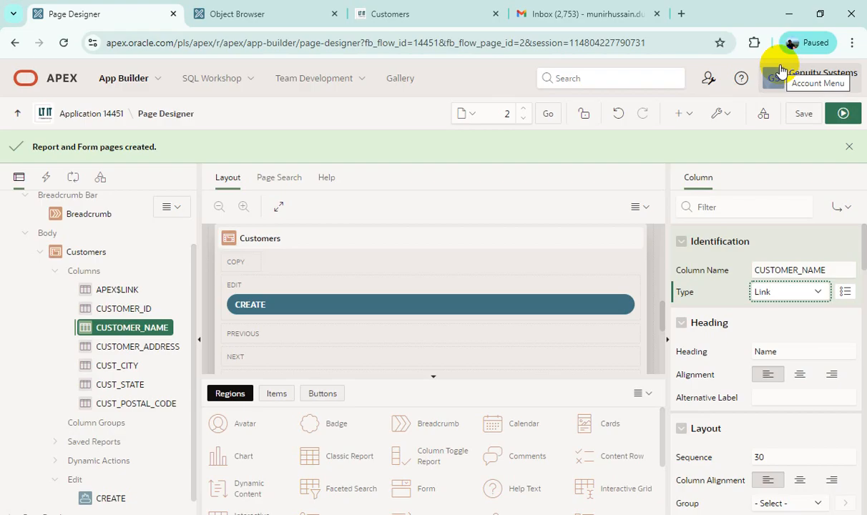
# Step: Define the CUSTOMER_NAME link target as page 7 in this application, with the cache cleared for page 7
pyautogui.scroll(-1, 796, 333)
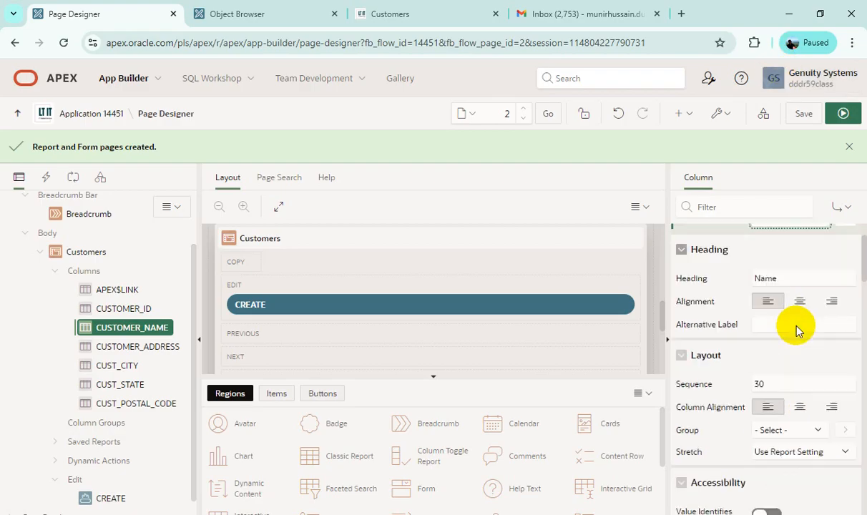
pyautogui.scroll(-5, 798, 329)
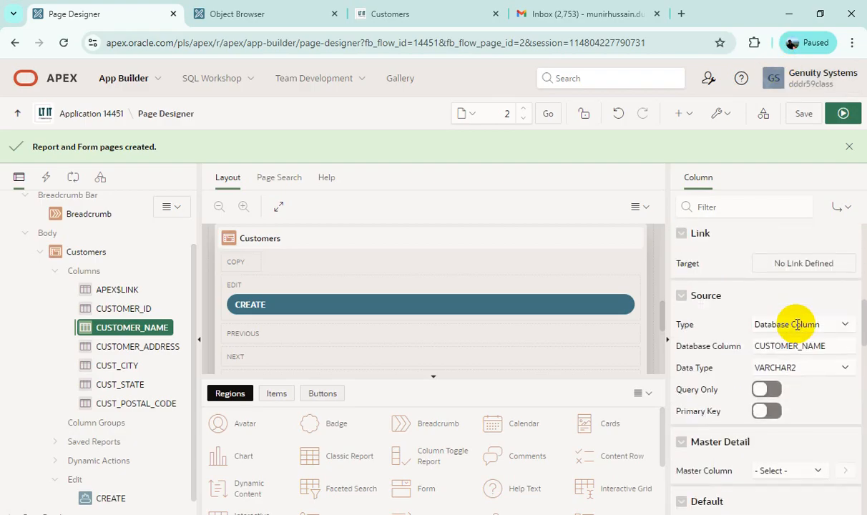
pyautogui.scroll(1, 796, 326)
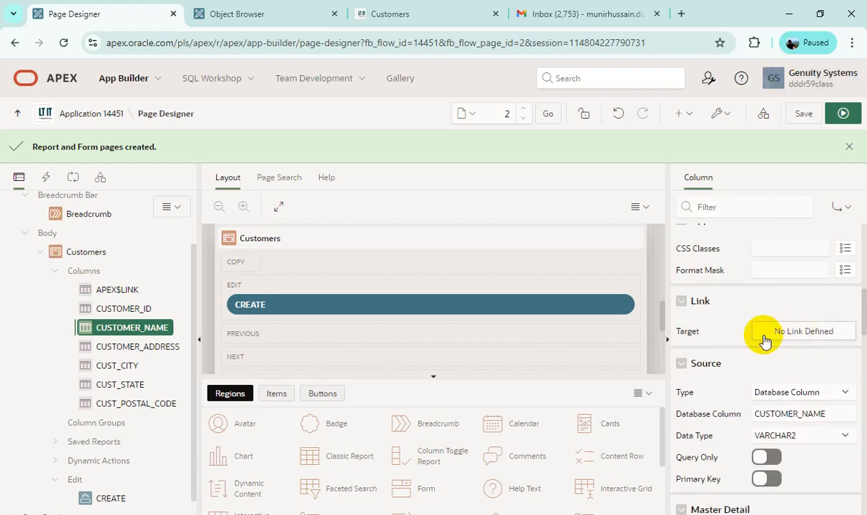
pyautogui.click(805, 334)
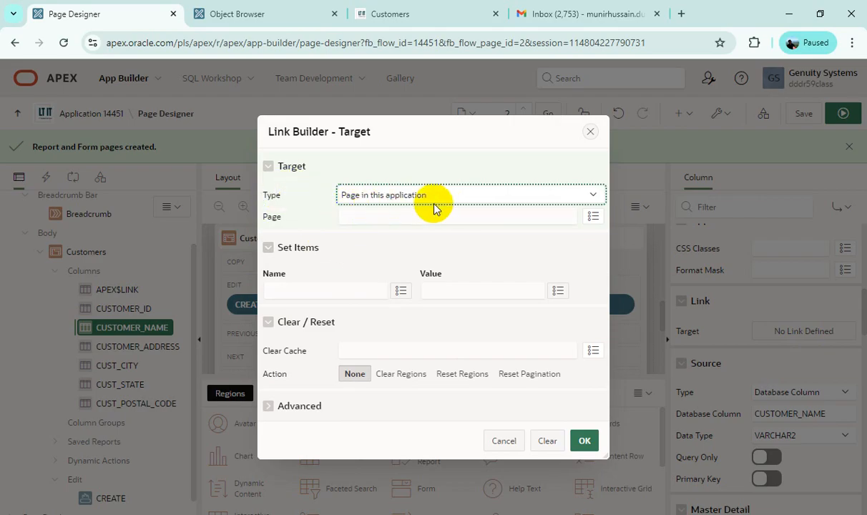
pyautogui.click(372, 216)
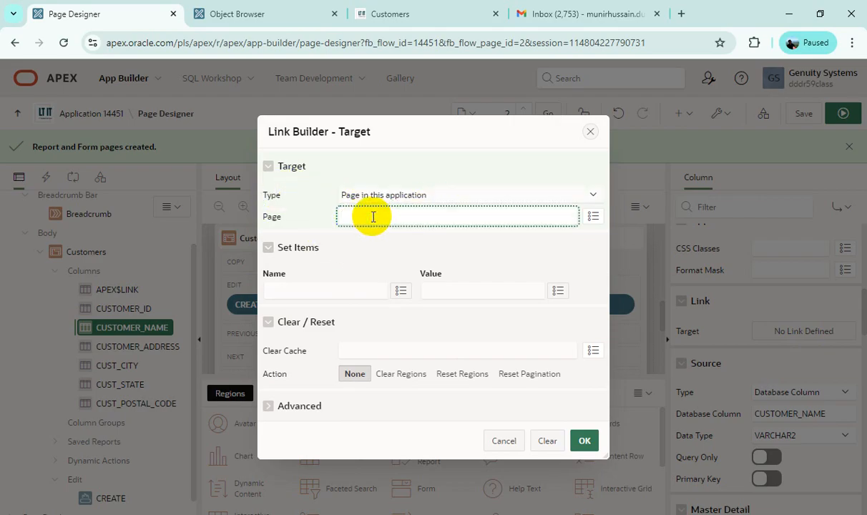
pyautogui.write('7')
pyautogui.click(360, 351)
pyautogui.write('7')
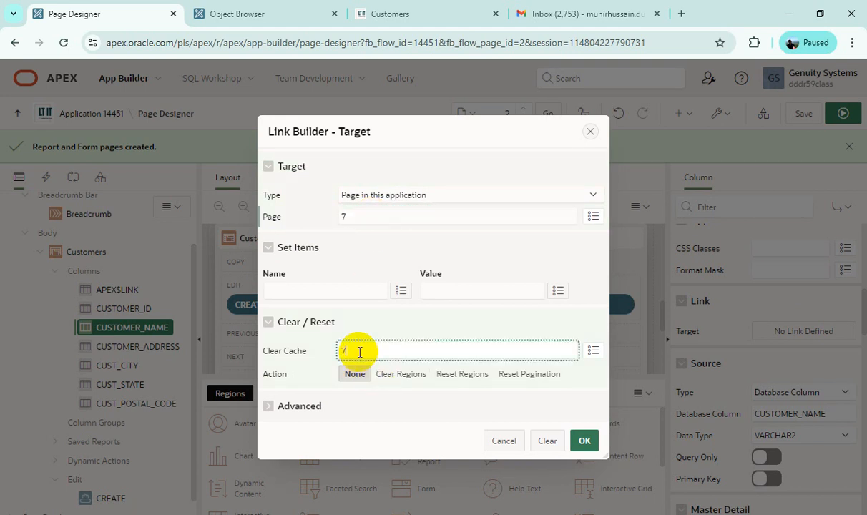
# Step: Have the link set P7_CUSTOMER_ID to the CUSTOMER_ID column value, accept the link target, and save and run the page
pyautogui.click(315, 288)
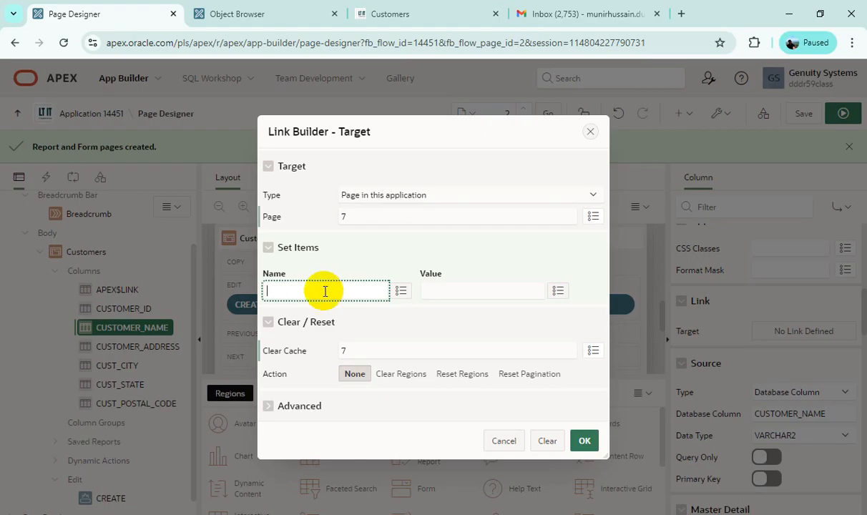
pyautogui.click(402, 293)
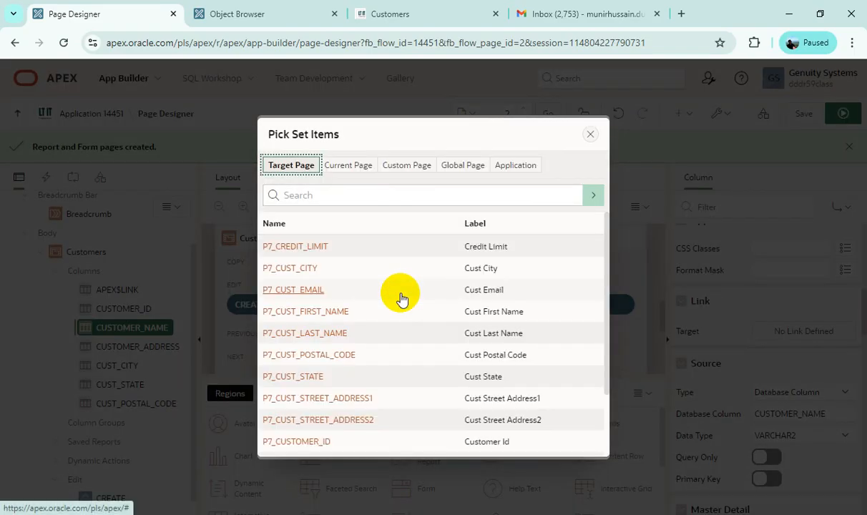
pyautogui.click(302, 447)
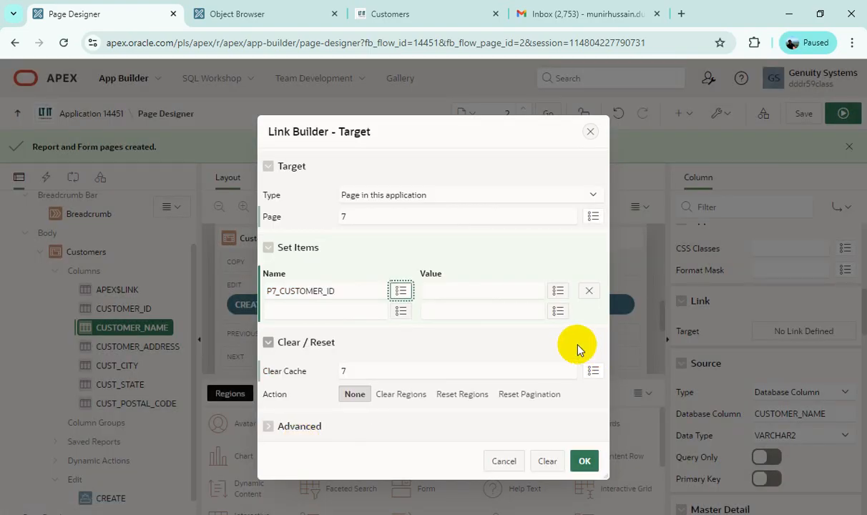
pyautogui.click(472, 292)
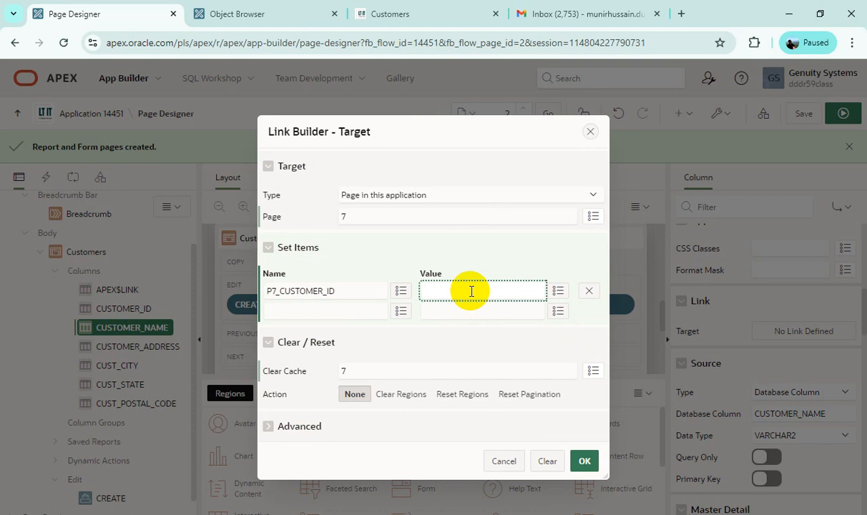
pyautogui.click(559, 292)
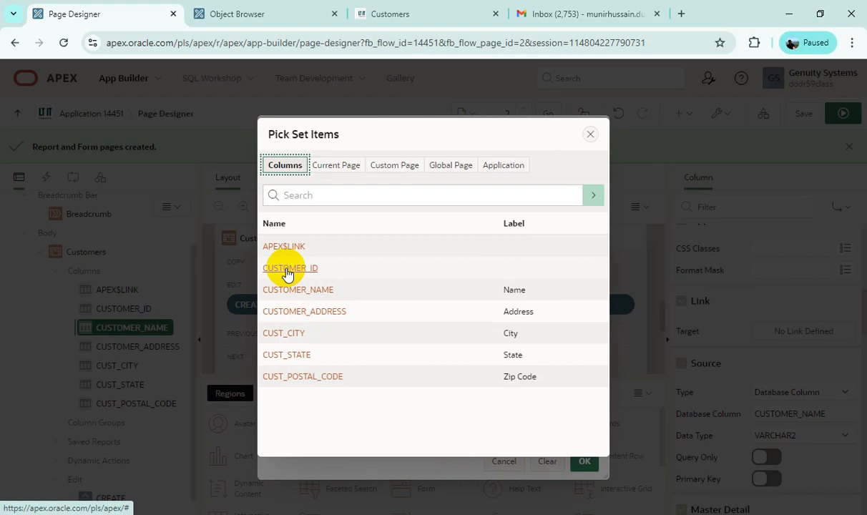
pyautogui.click(288, 271)
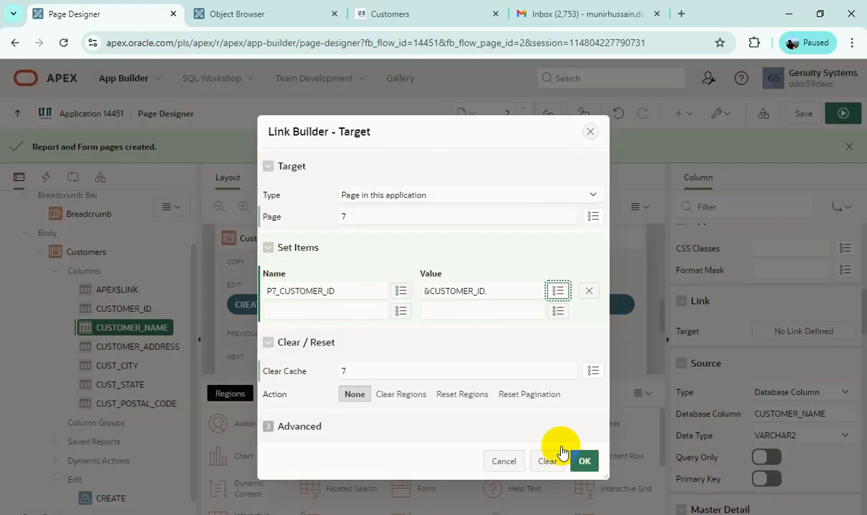
pyautogui.click(584, 461)
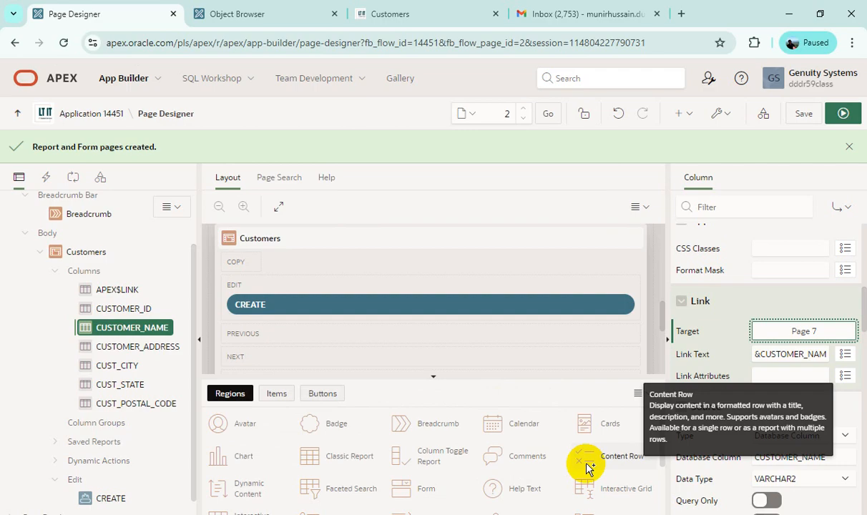
pyautogui.click(845, 115)
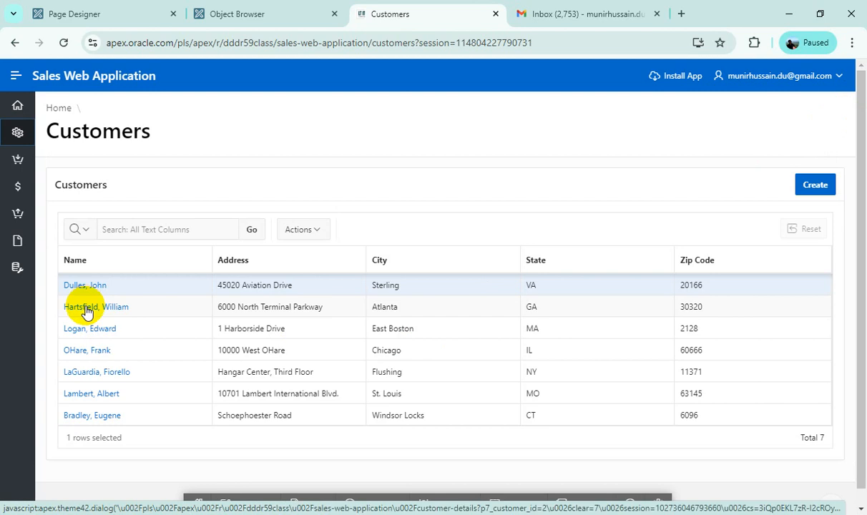
# Step: Test the Name link on the grid's second row by viewing its Customer Details form, and close the form
pyautogui.click(88, 316)
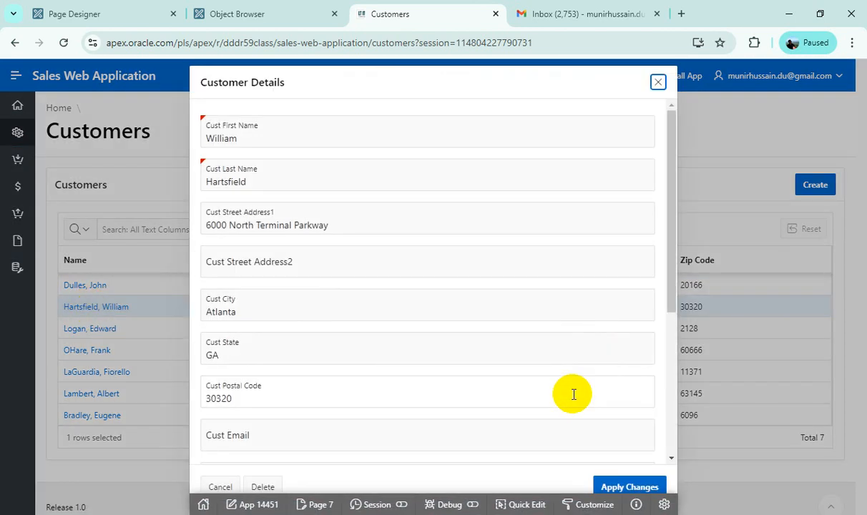
pyautogui.moveTo(672, 285); pyautogui.dragTo(654, 190)
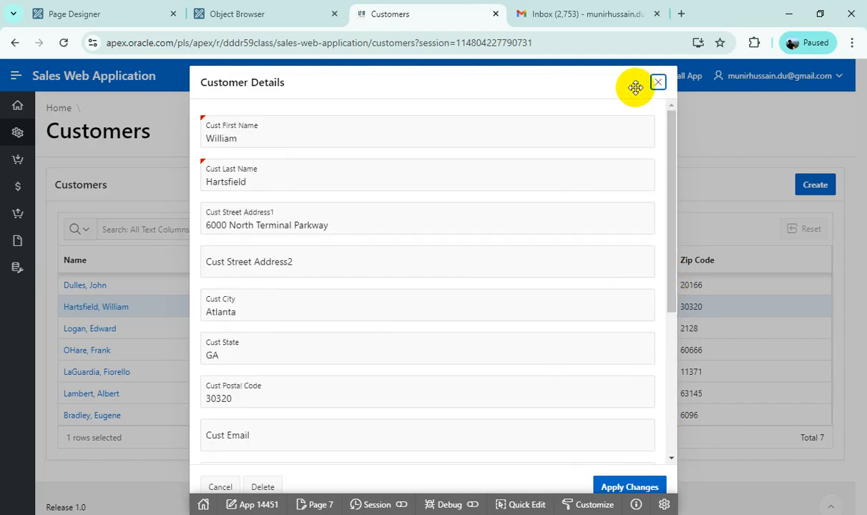
pyautogui.click(657, 85)
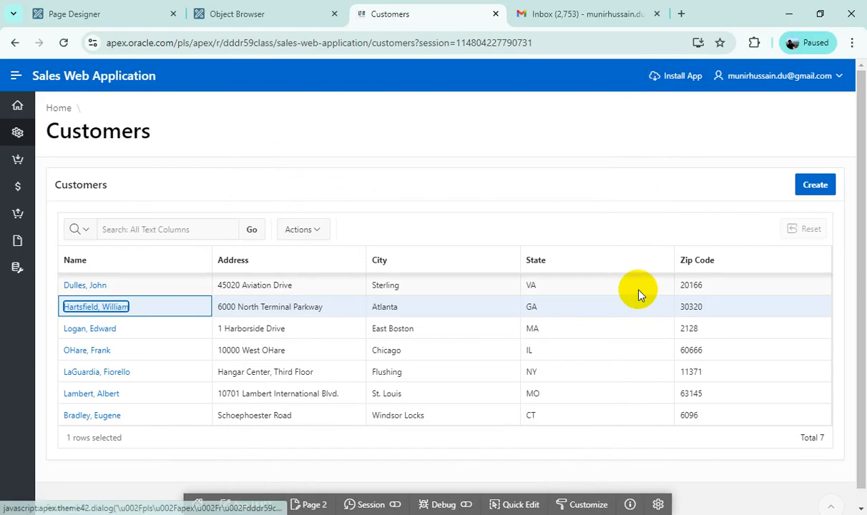